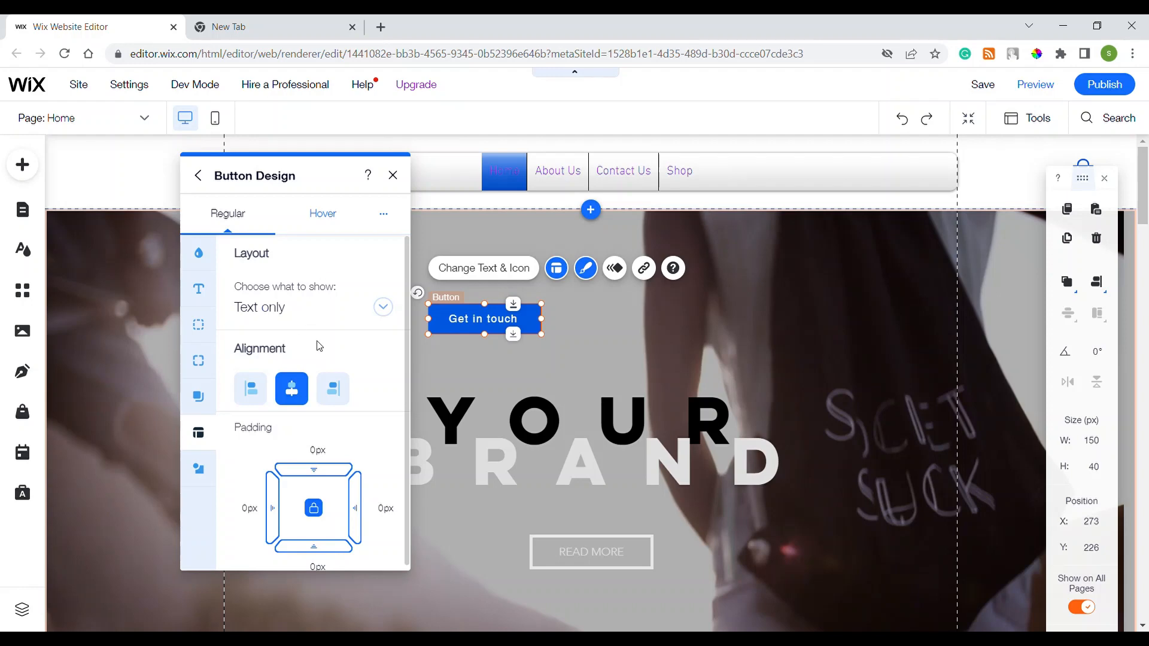
Set the Get in touch button's regular background fill to the black theme color at 100% opacity
left_click(198, 252)
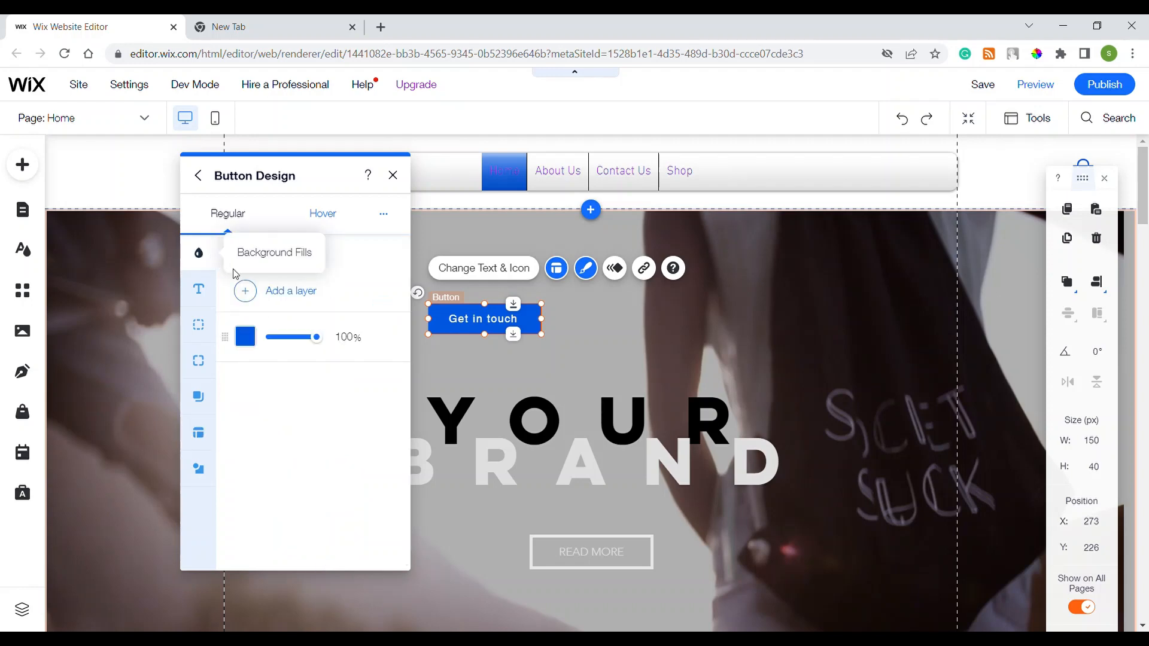
left_click_drag(287, 188, 912, 199)
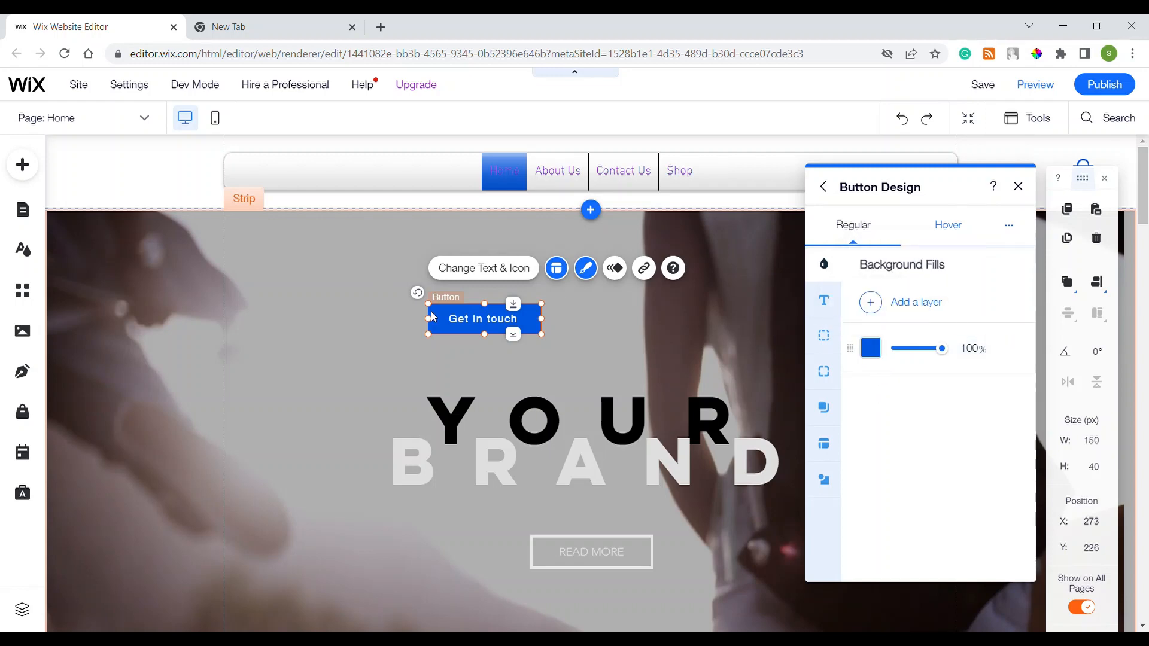
left_click(876, 352)
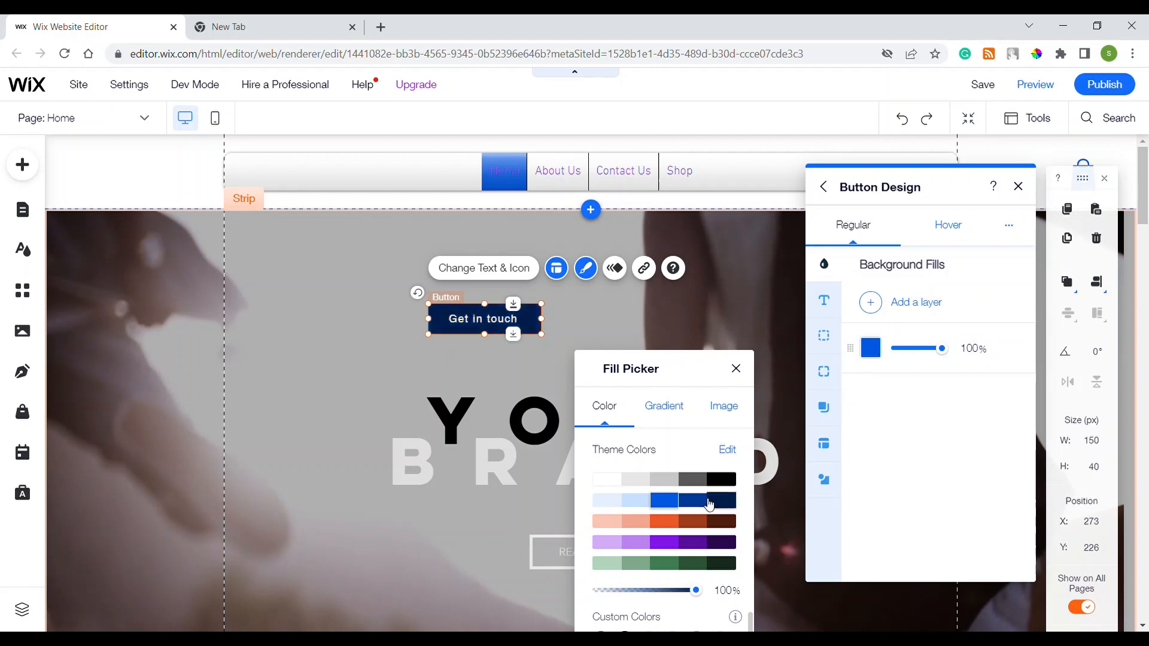
left_click(704, 508)
left_click(607, 479)
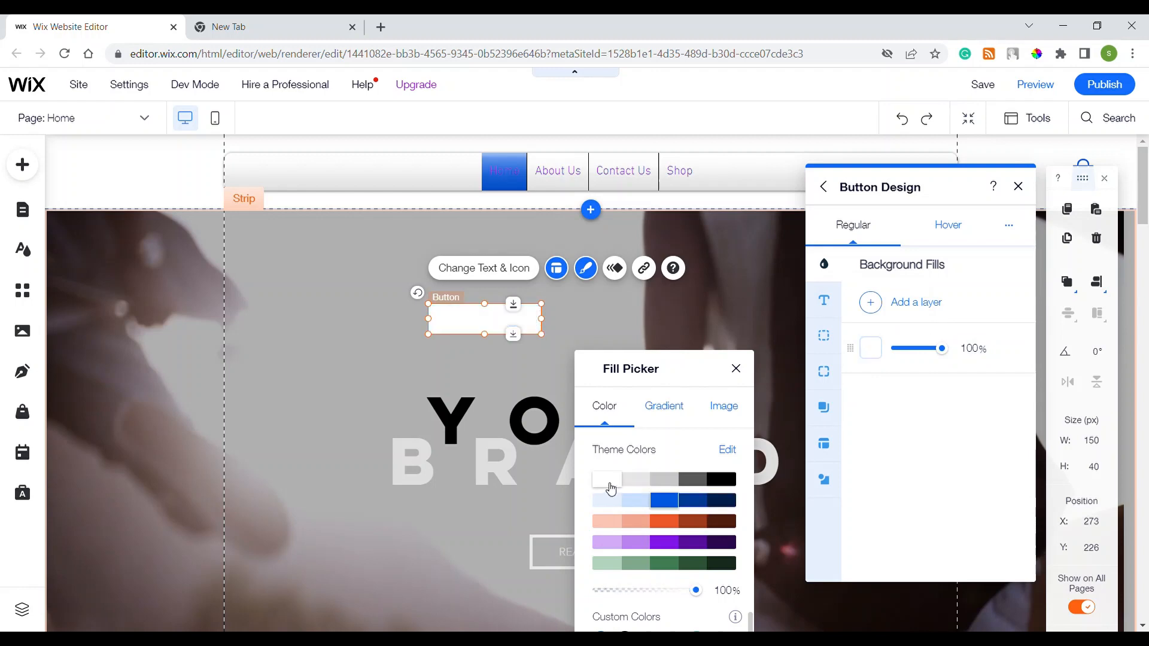
left_click(721, 482)
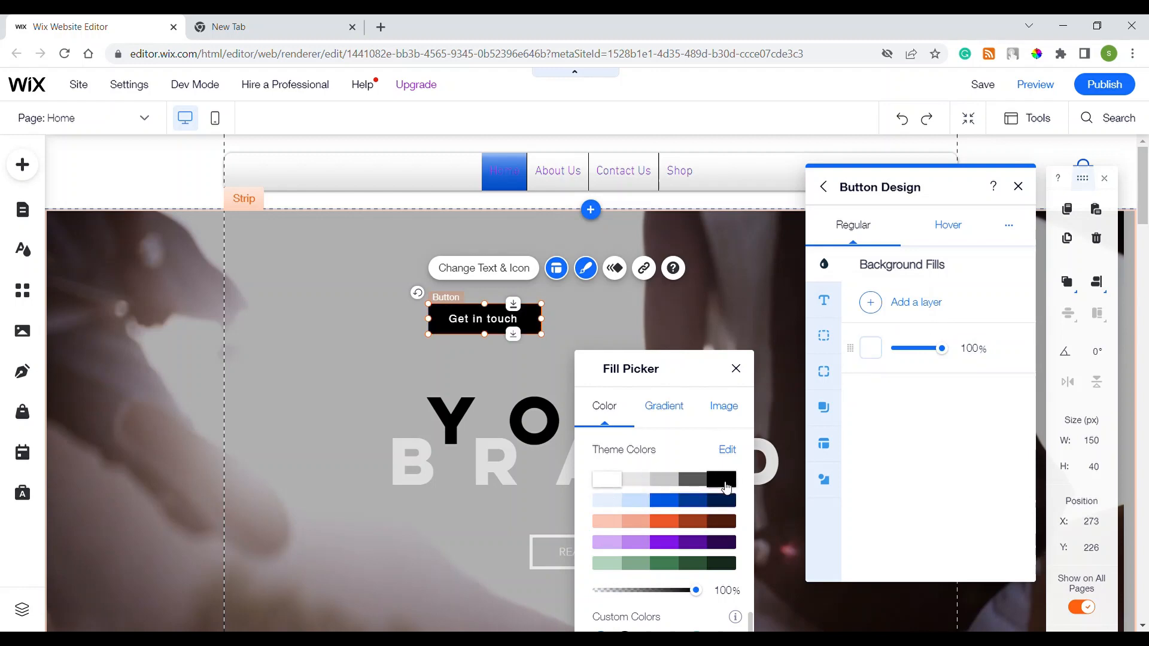
left_click(735, 369)
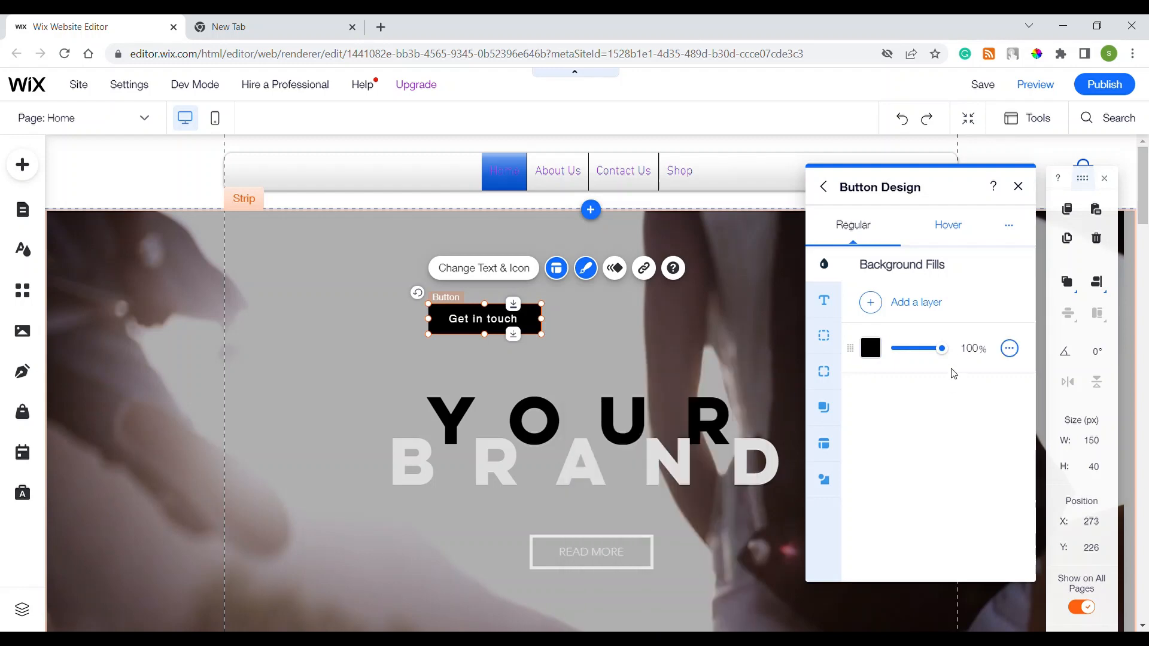
left_click_drag(946, 356, 969, 357)
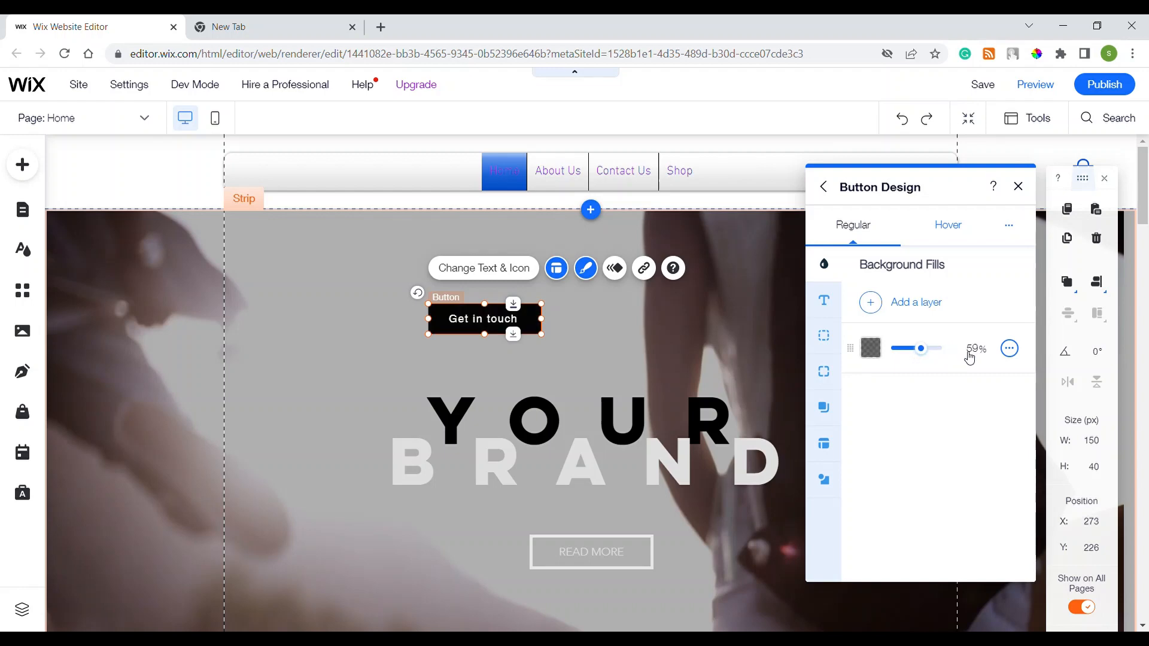
left_click(1010, 348)
Set the button's hover background fill to the bright blue theme color and return to the regular state's design
left_click(948, 228)
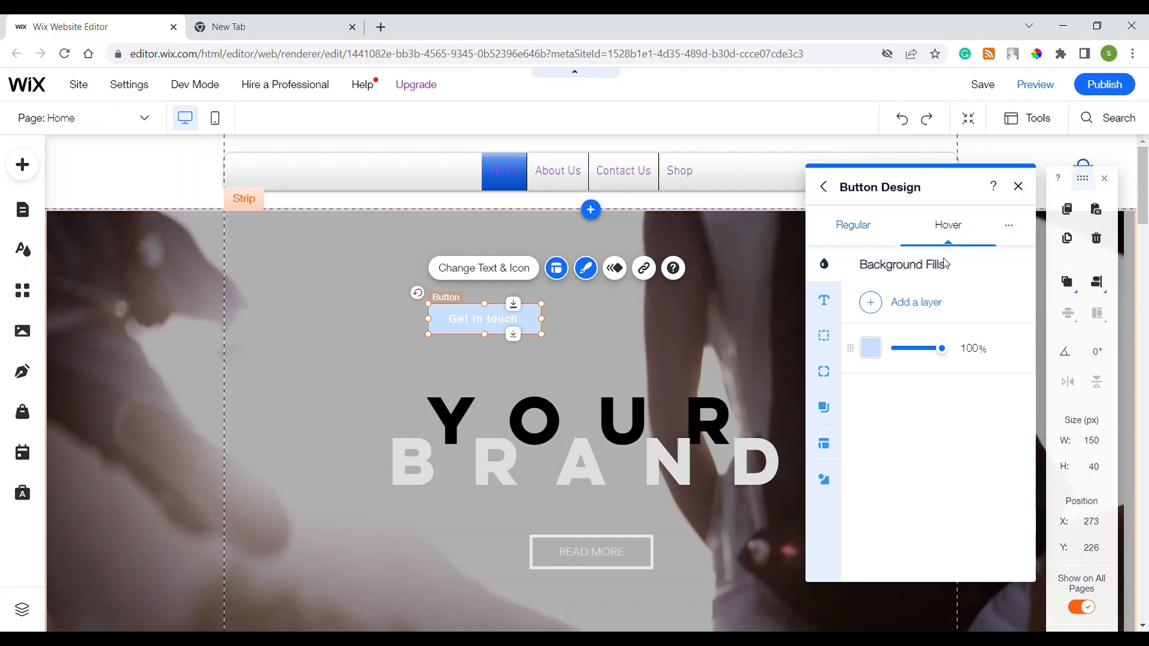
left_click(881, 357)
left_click(664, 500)
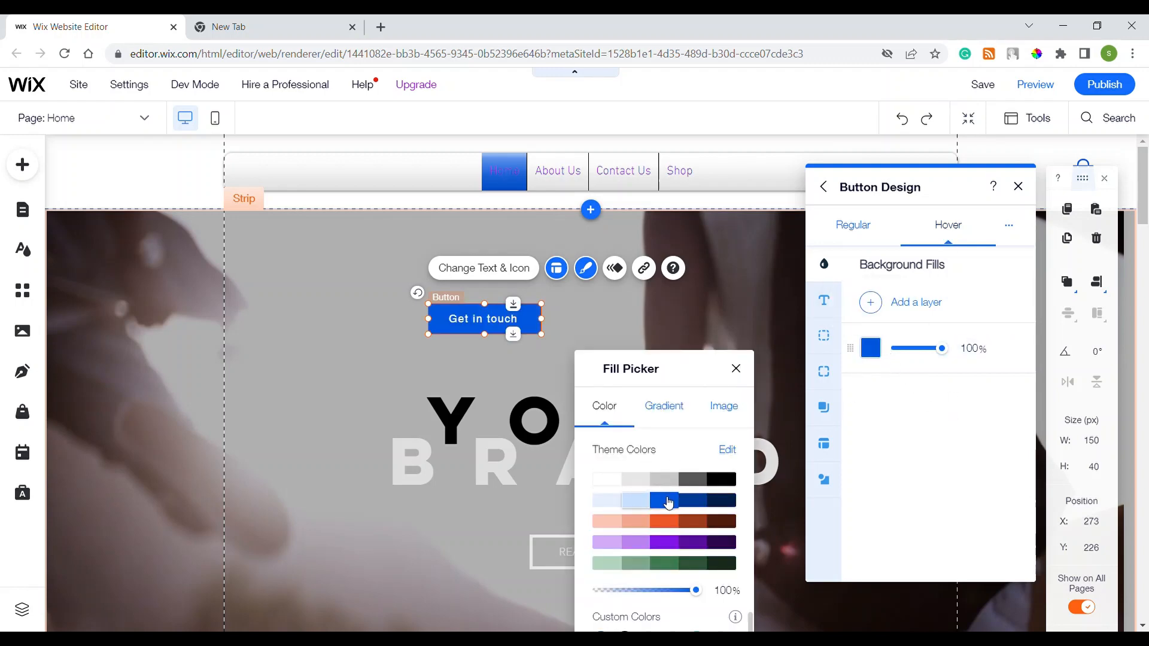
left_click(736, 369)
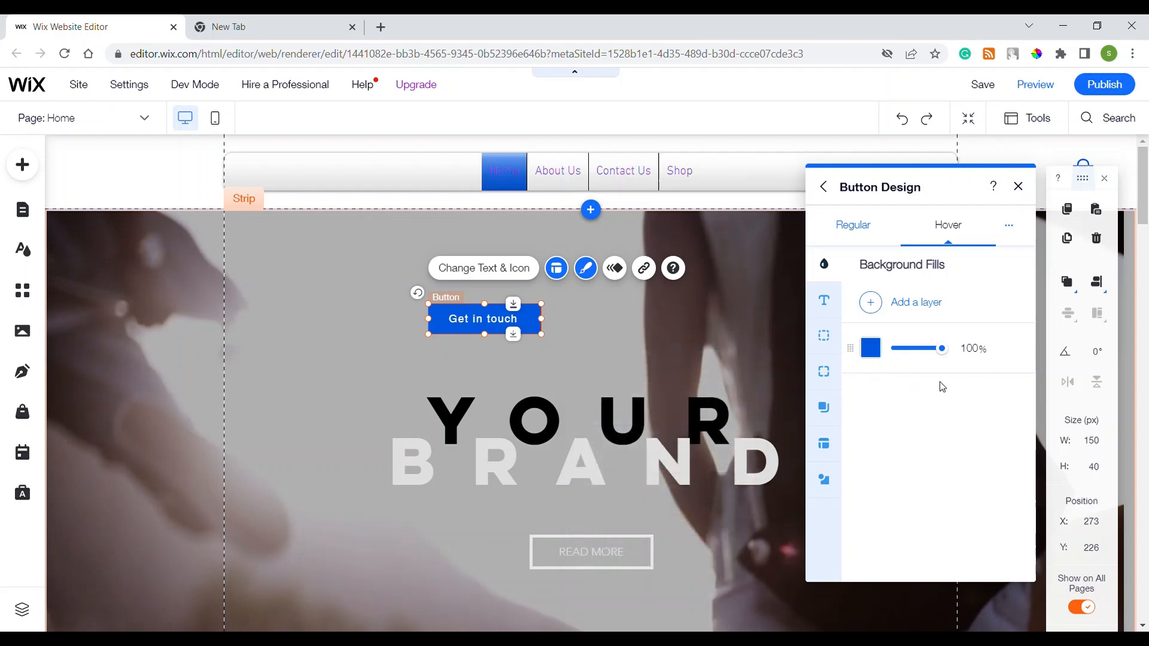
left_click(850, 226)
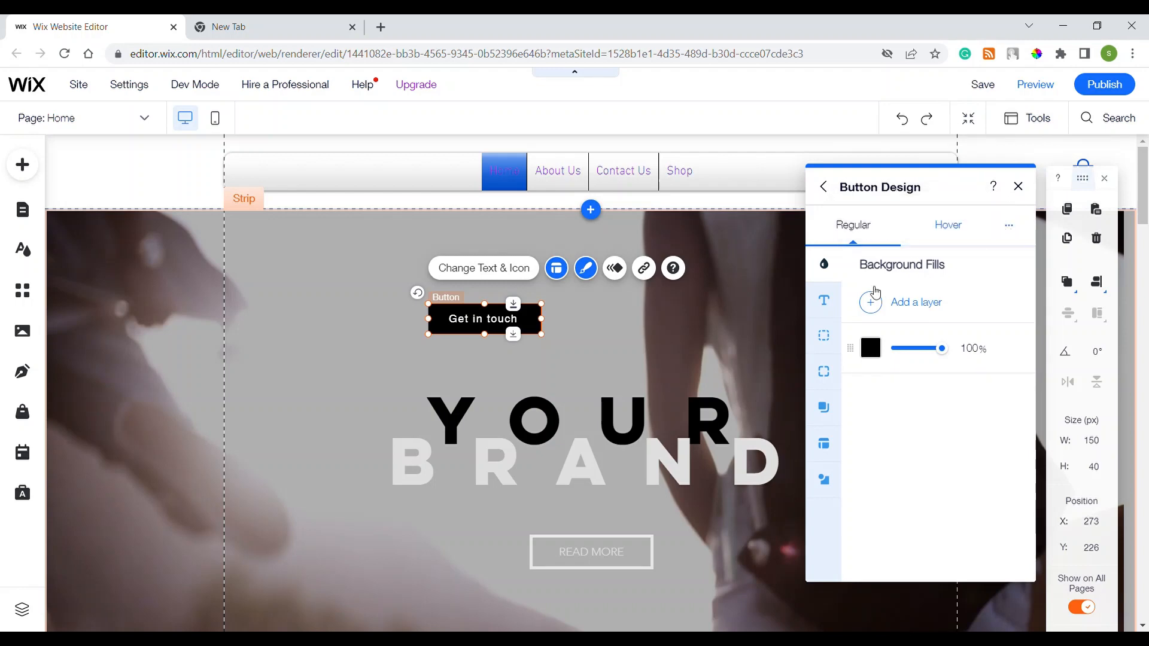
Turn the button's text display off and back on in the regular state's text settings
left_click(824, 300)
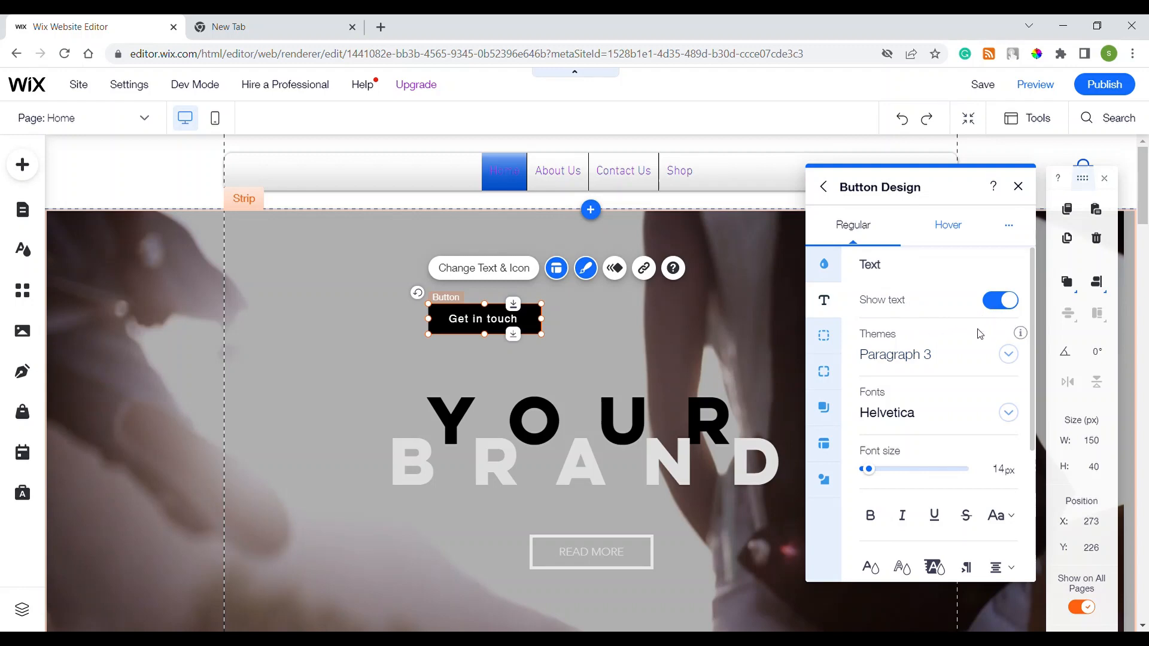
left_click(1012, 305)
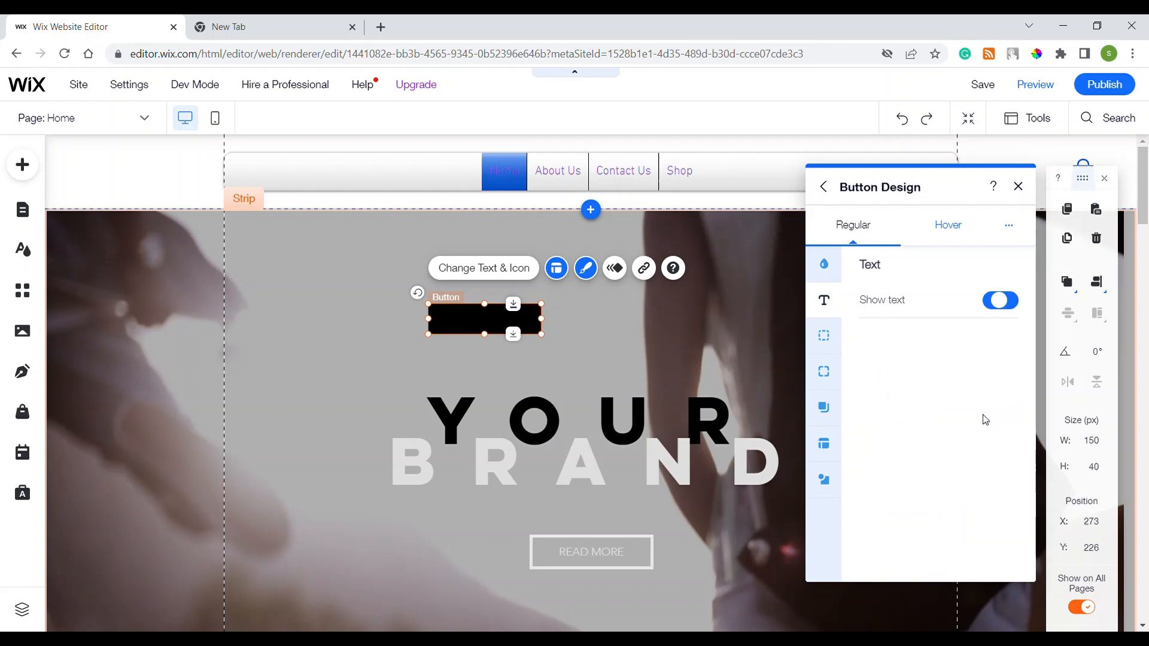
left_click(1003, 310)
left_click(1011, 308)
left_click(999, 305)
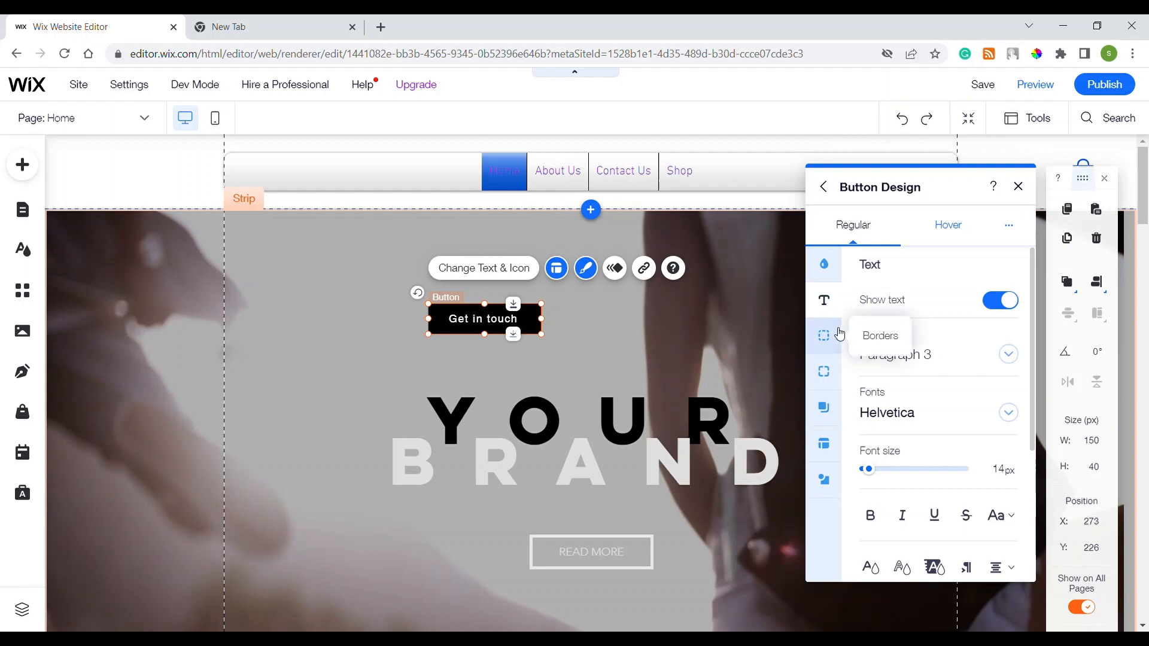
Look through the text themes and apply Paragraph 1 to the button's text
left_click(941, 359)
scroll(948, 419, "up", 3)
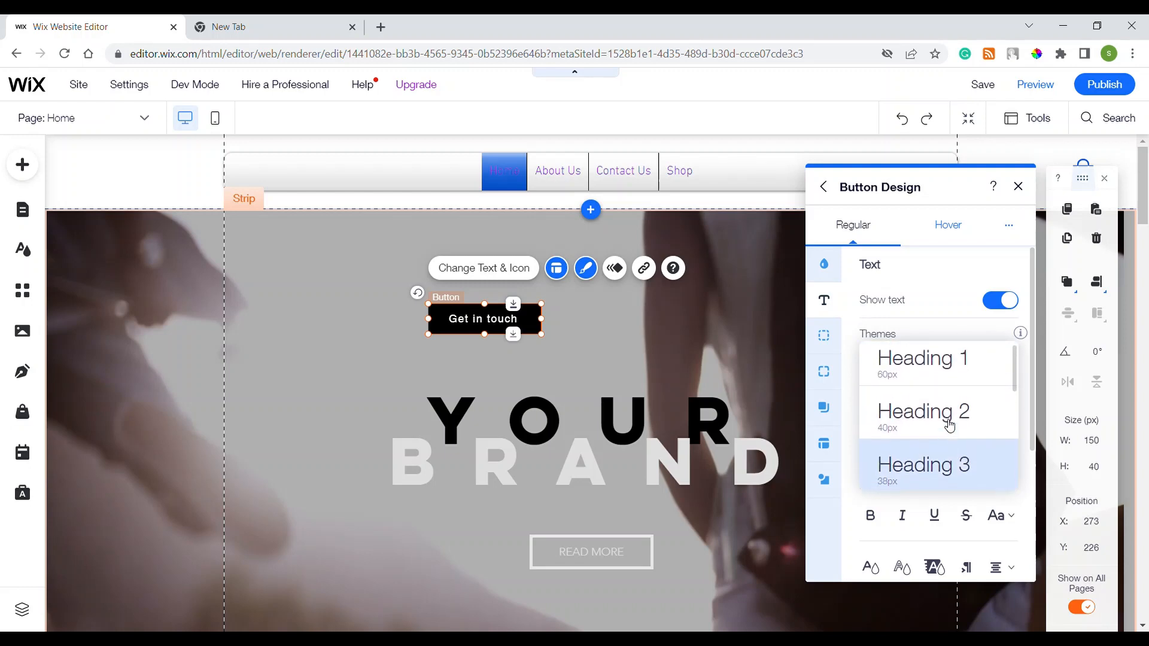
scroll(957, 361, "down", 3)
scroll(964, 448, "up", 3)
scroll(957, 372, "down", 4)
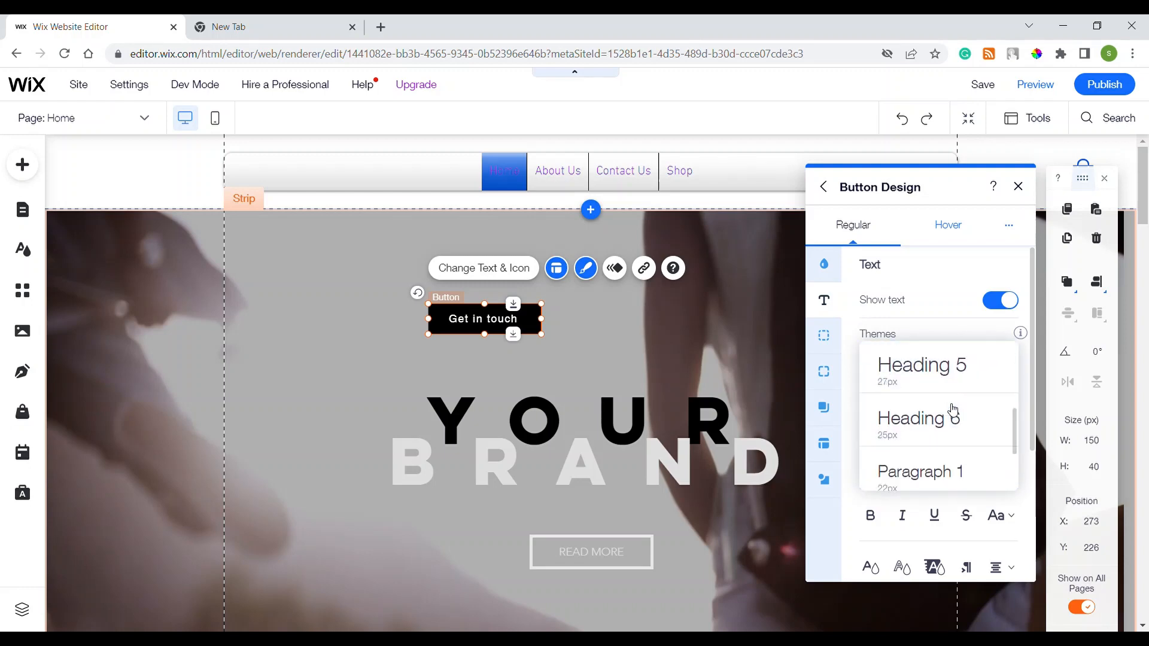
scroll(952, 411, "down", 2)
scroll(952, 411, "up", 5)
scroll(951, 413, "down", 4)
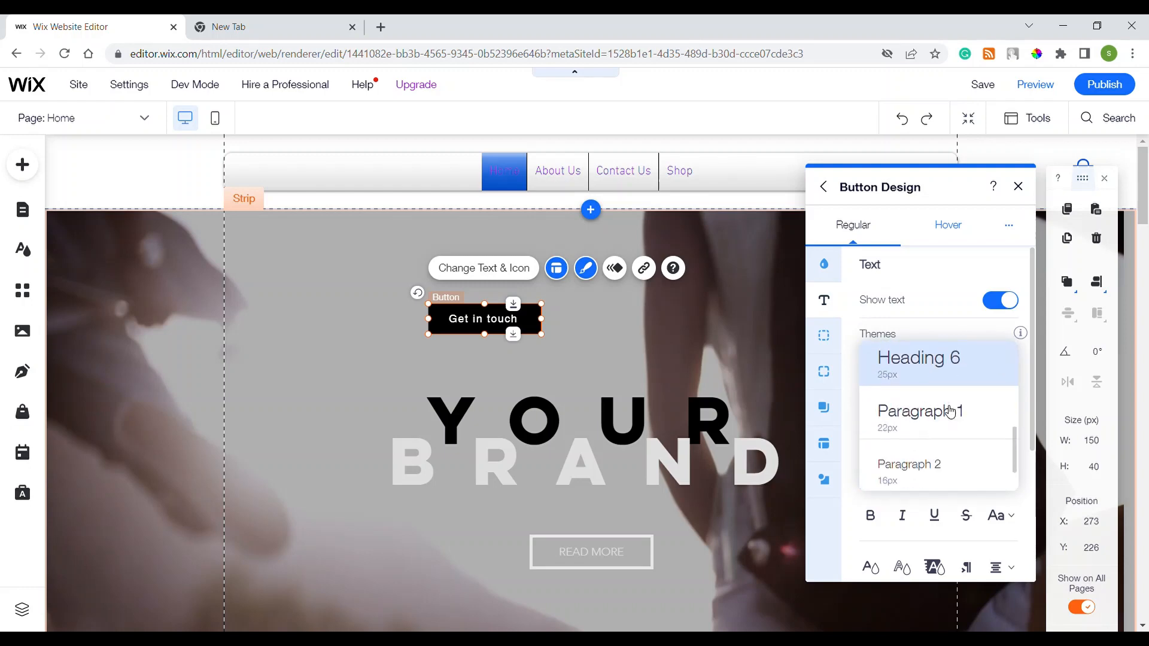
scroll(951, 413, "down", 5)
scroll(948, 413, "up", 4)
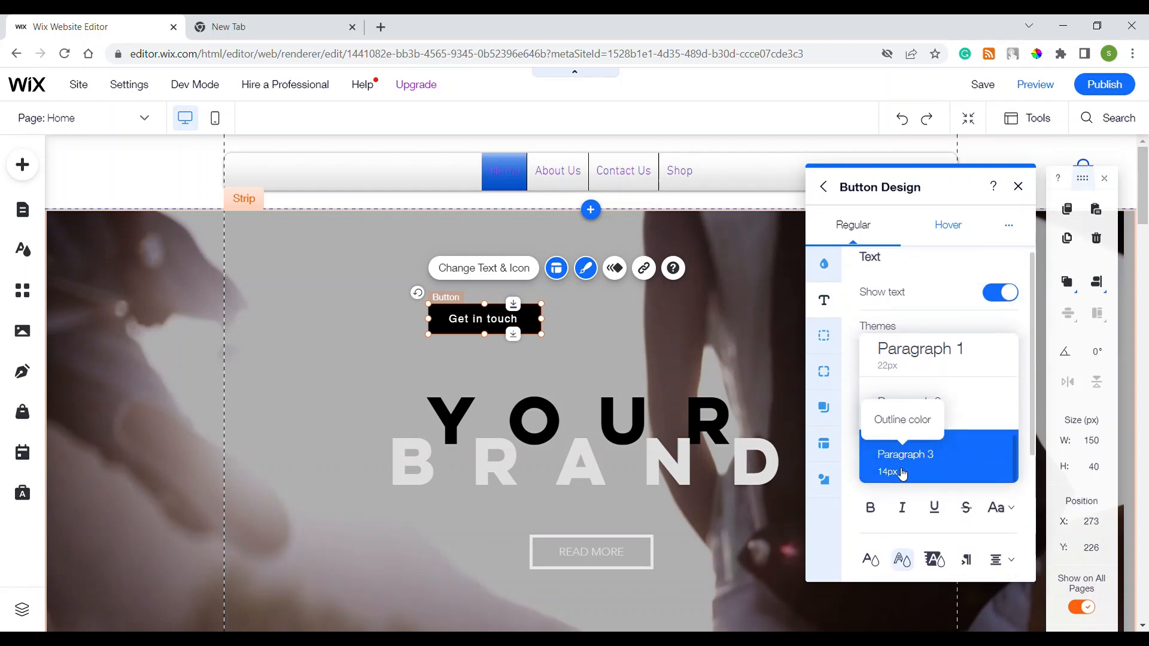
left_click(945, 377)
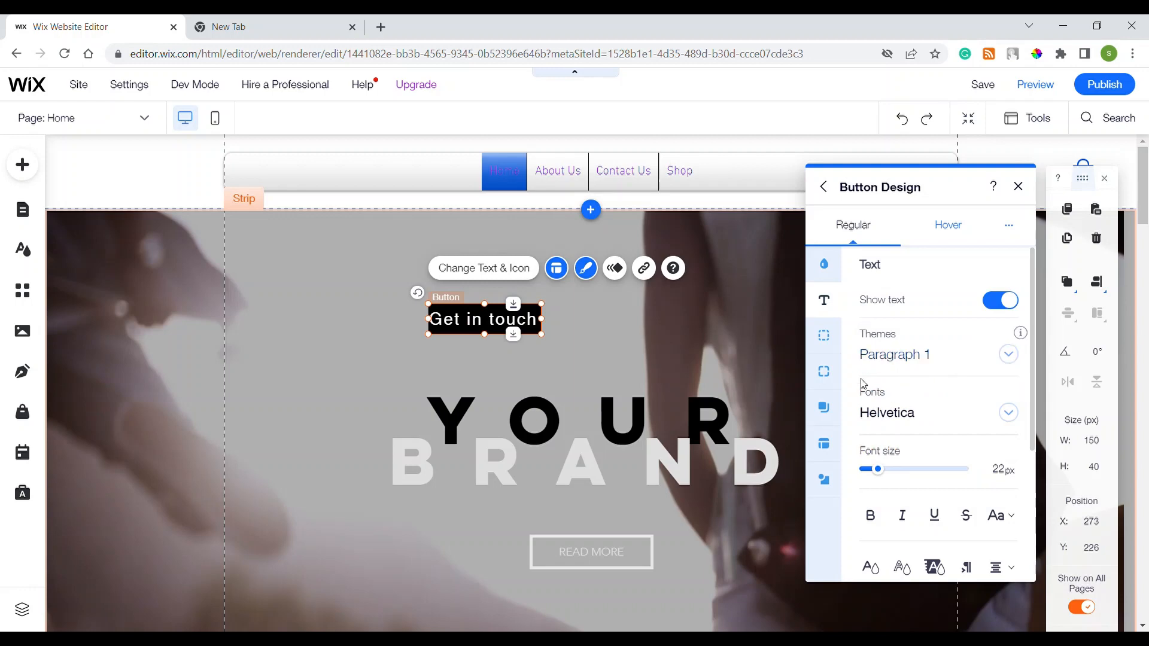
Set the button text's font size to 16 px
left_click(991, 474)
type("1")
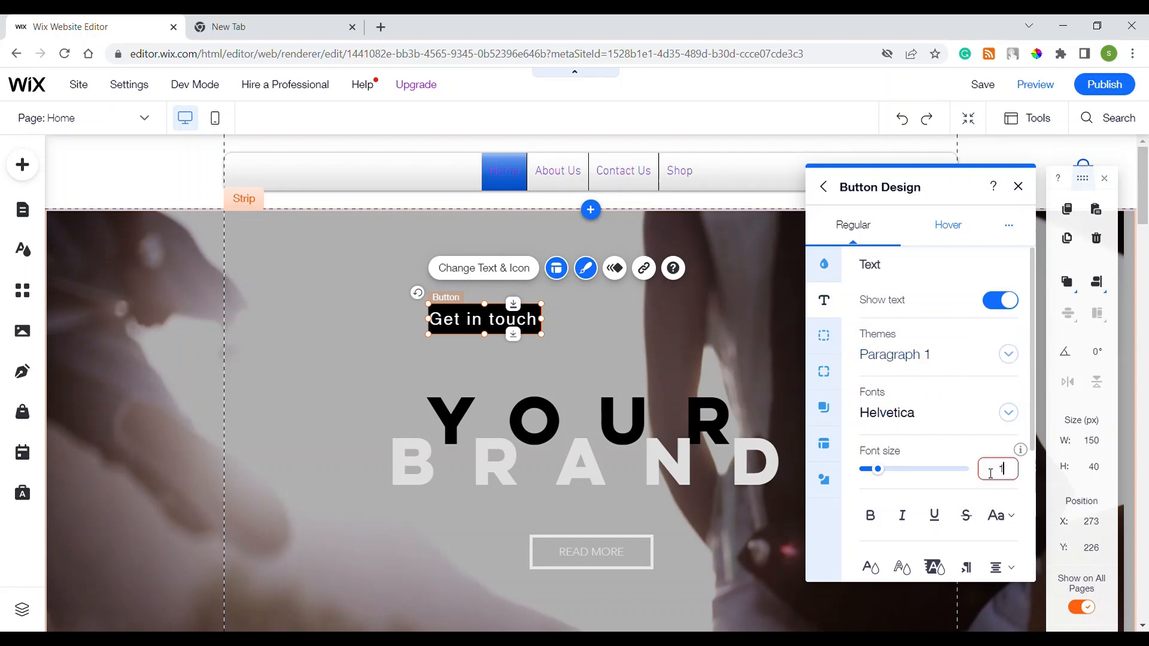
type("6")
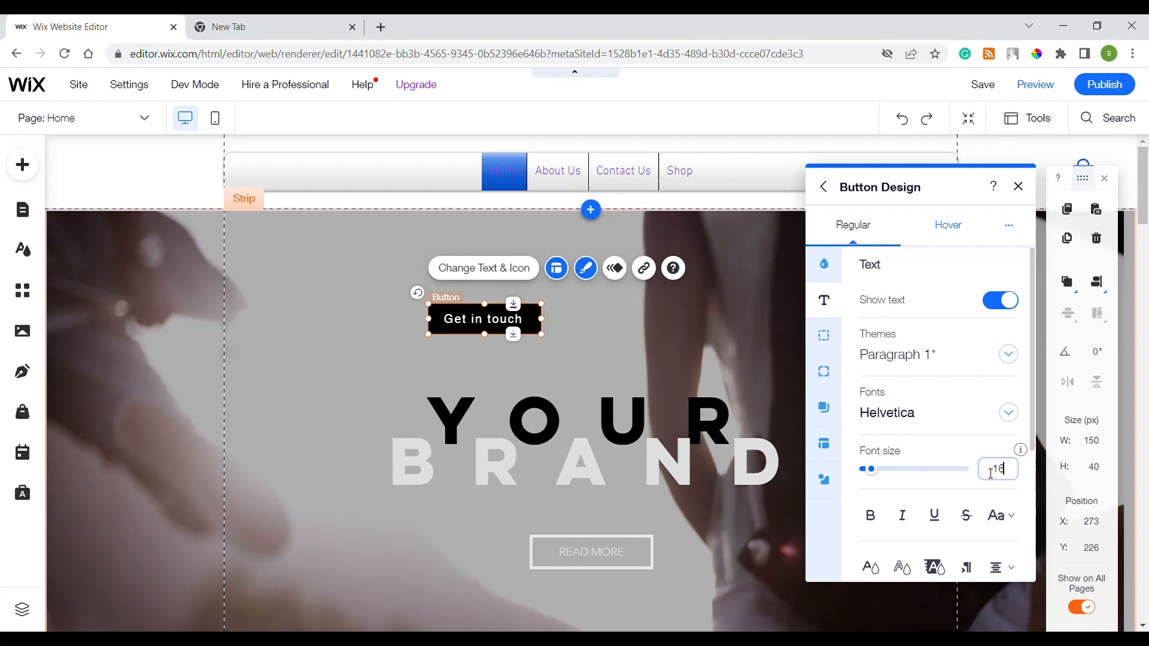
scroll(867, 398, "down", 2)
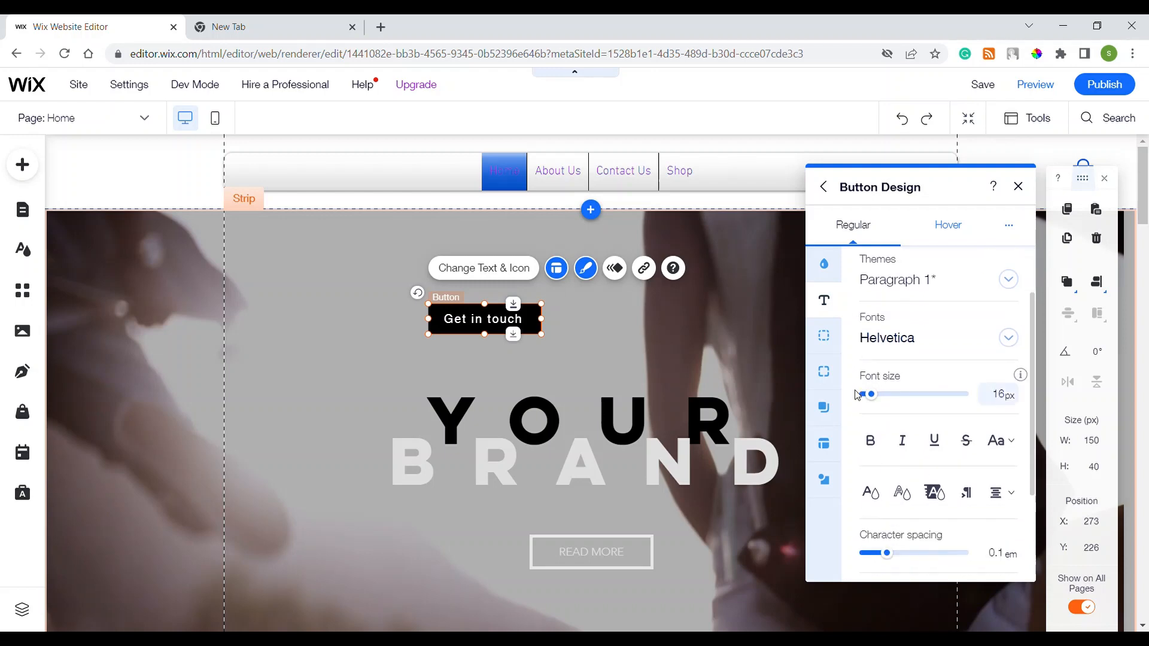
scroll(896, 403, "up", 2)
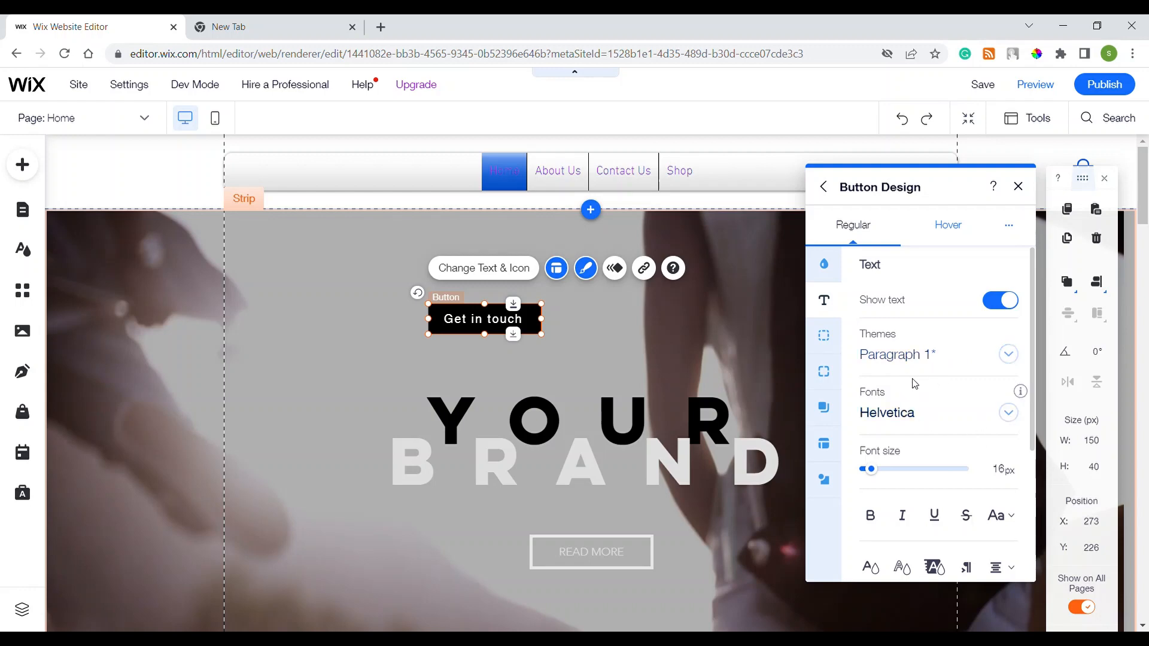
Try a 14 px font size for the button text and set it back to 16 px
scroll(863, 413, "down", 2)
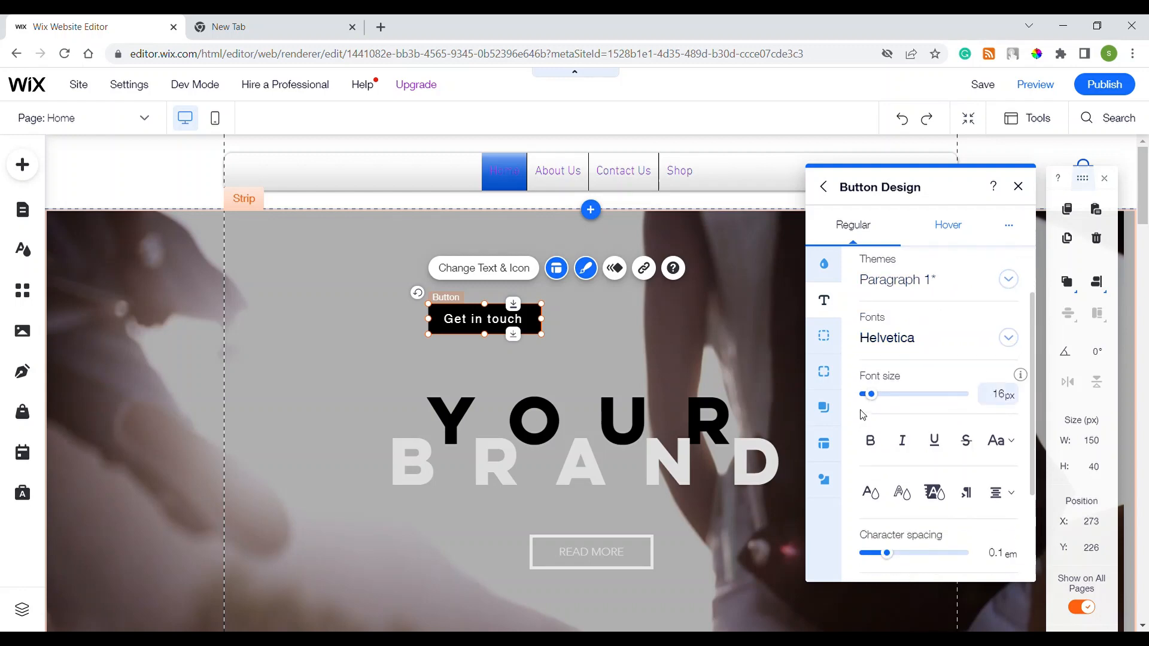
left_click_drag(881, 398, 868, 398)
left_click(983, 400)
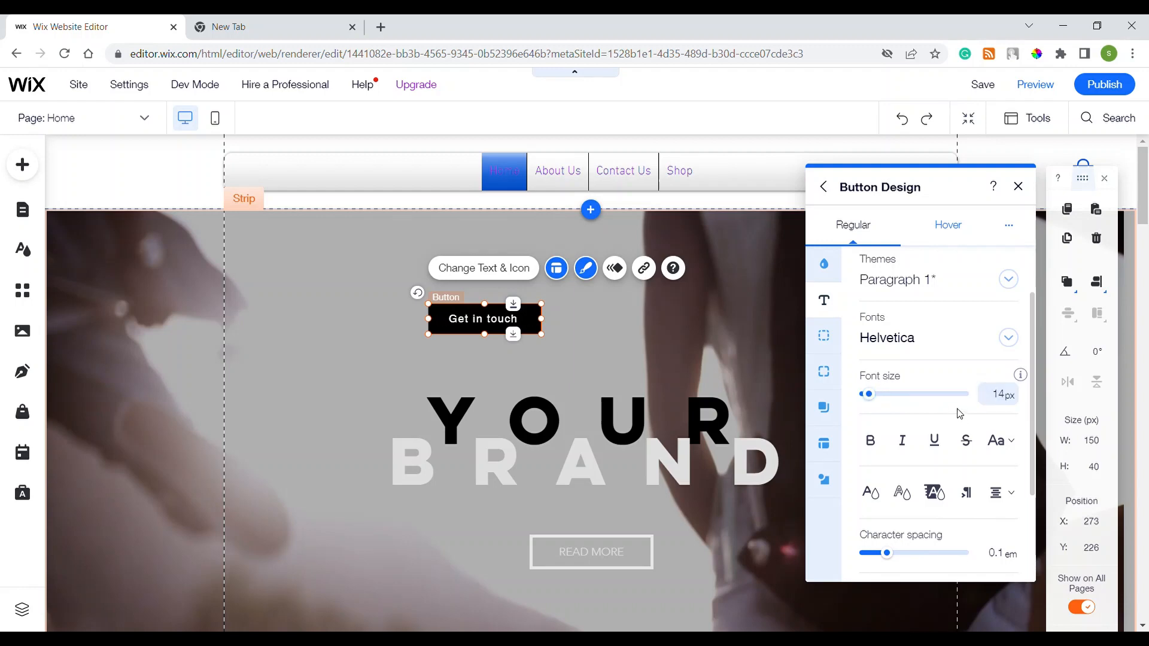
left_click(998, 401)
type("1")
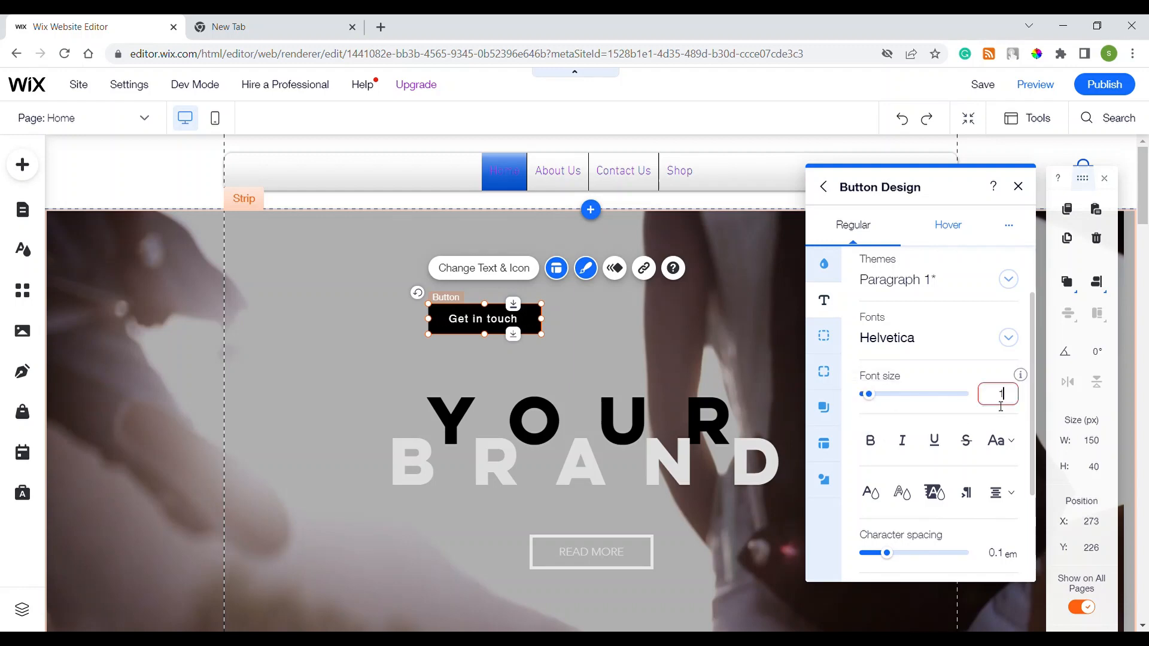
type("6")
left_click(861, 414)
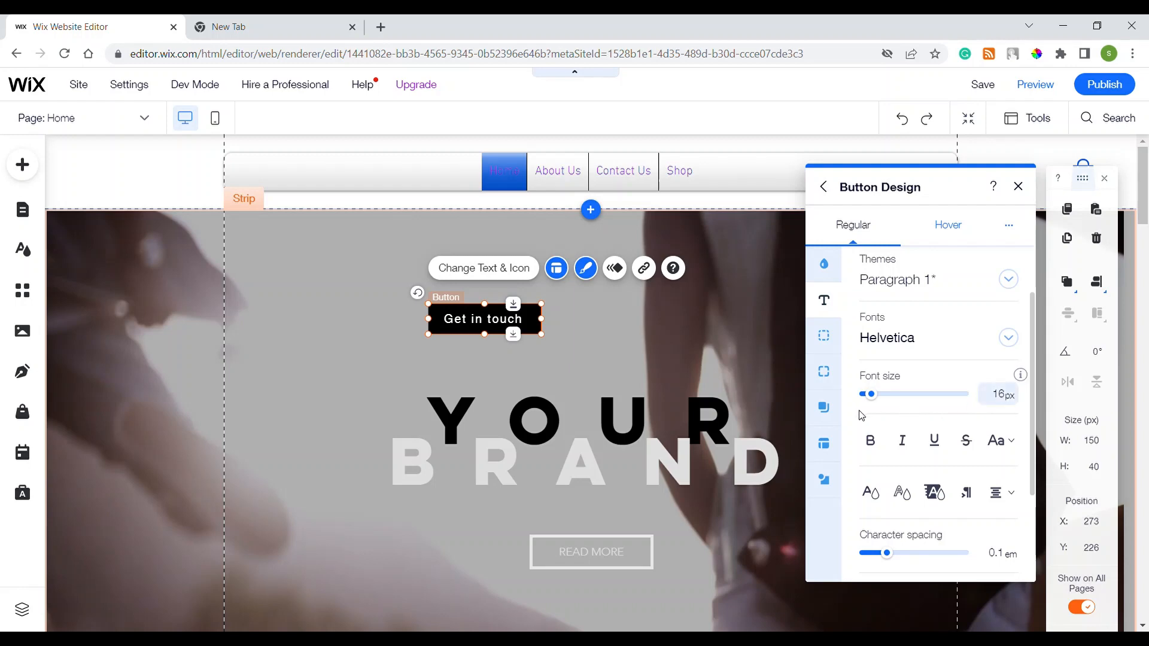
Try bold, italic, underline and strikethrough on the button text, removing each again, and view the letter-case options
scroll(860, 415, "down", 2)
left_click(871, 366)
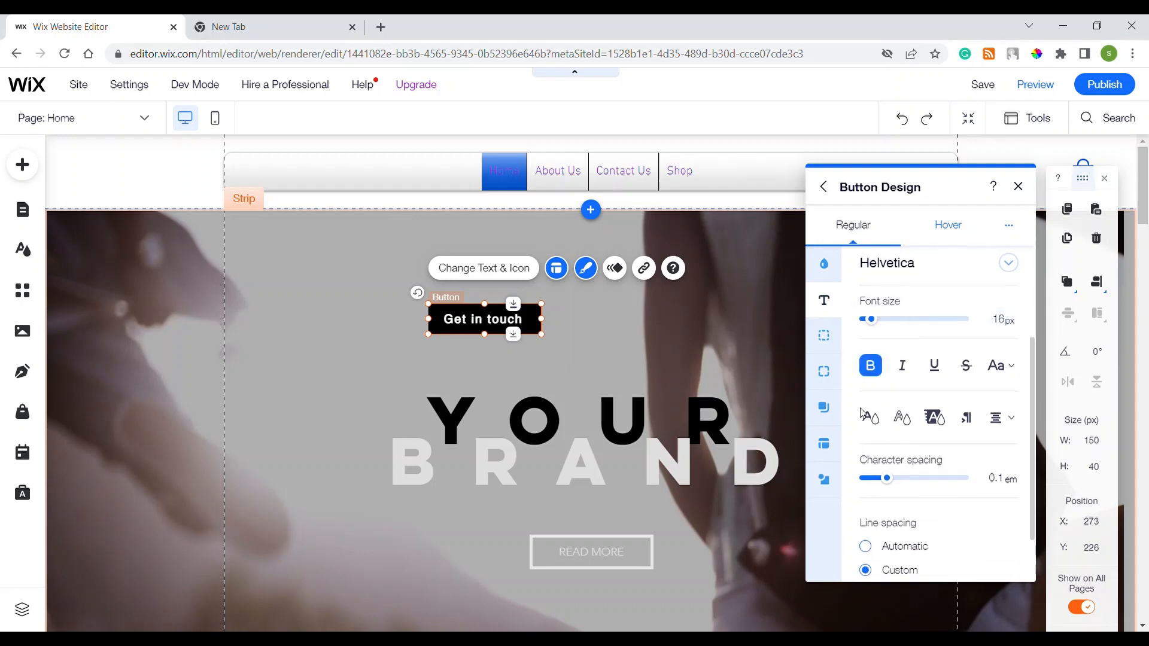
left_click(871, 366)
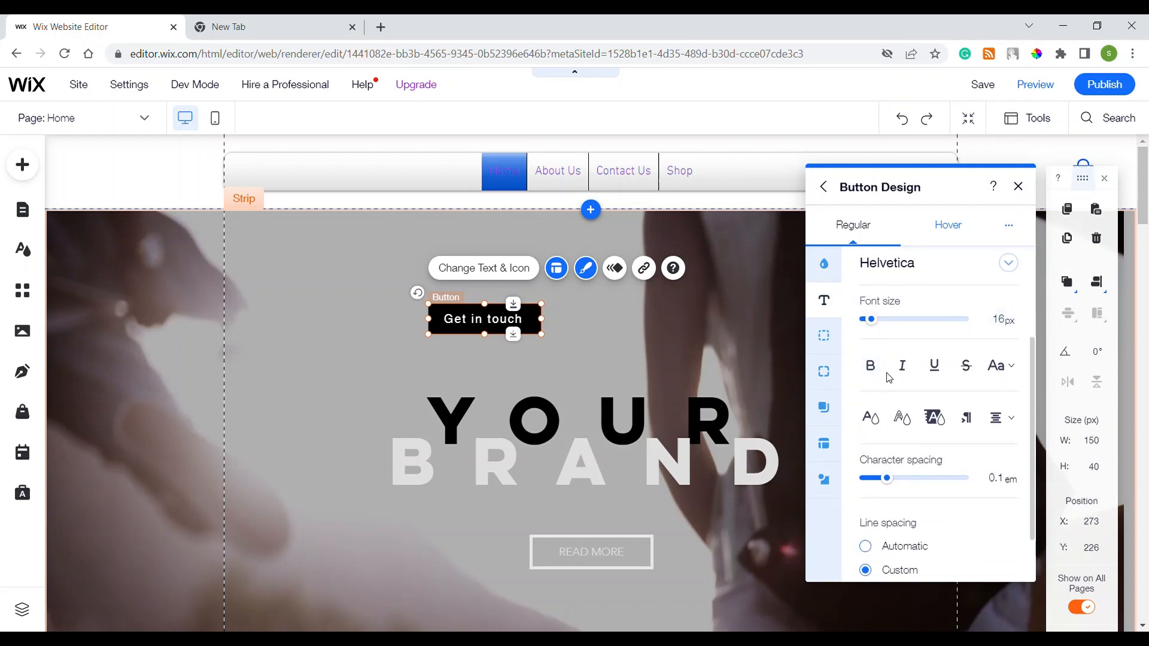
left_click(902, 367)
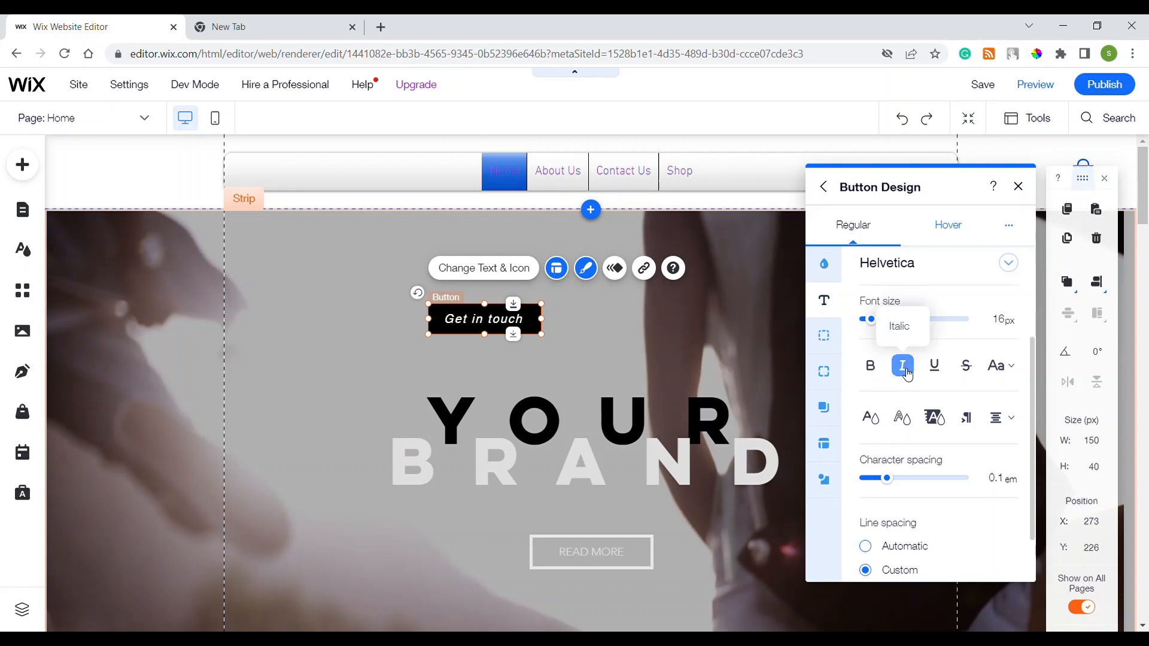
left_click(936, 368)
left_click(939, 369)
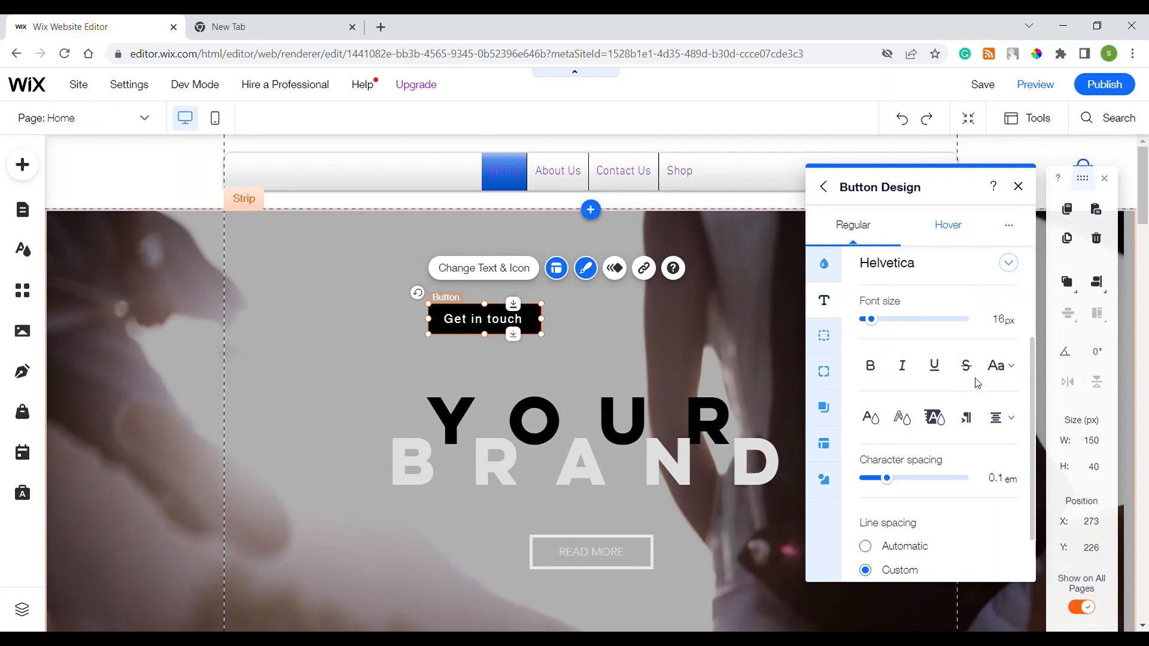
left_click(970, 368)
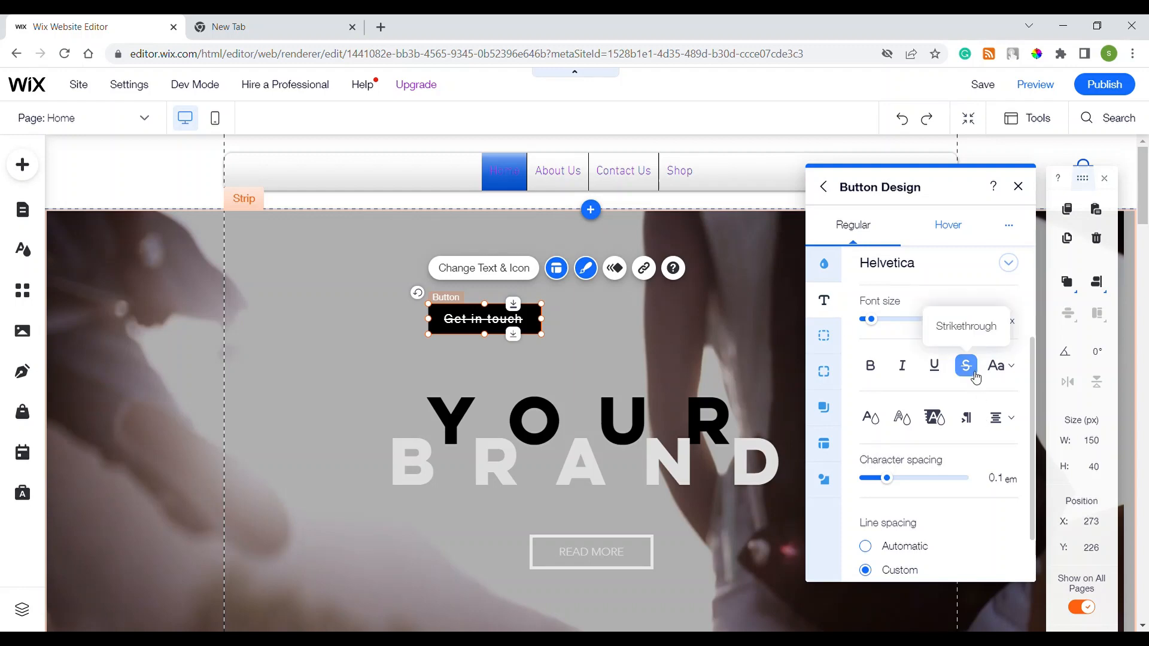
left_click(972, 371)
left_click(1005, 371)
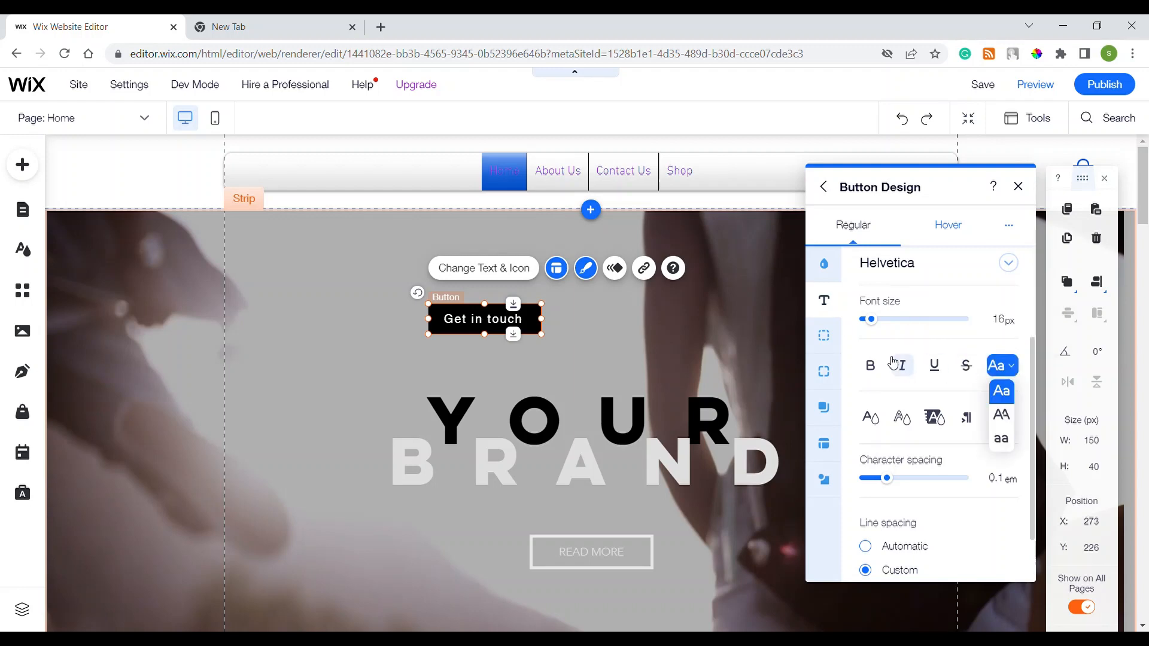
left_click(866, 367)
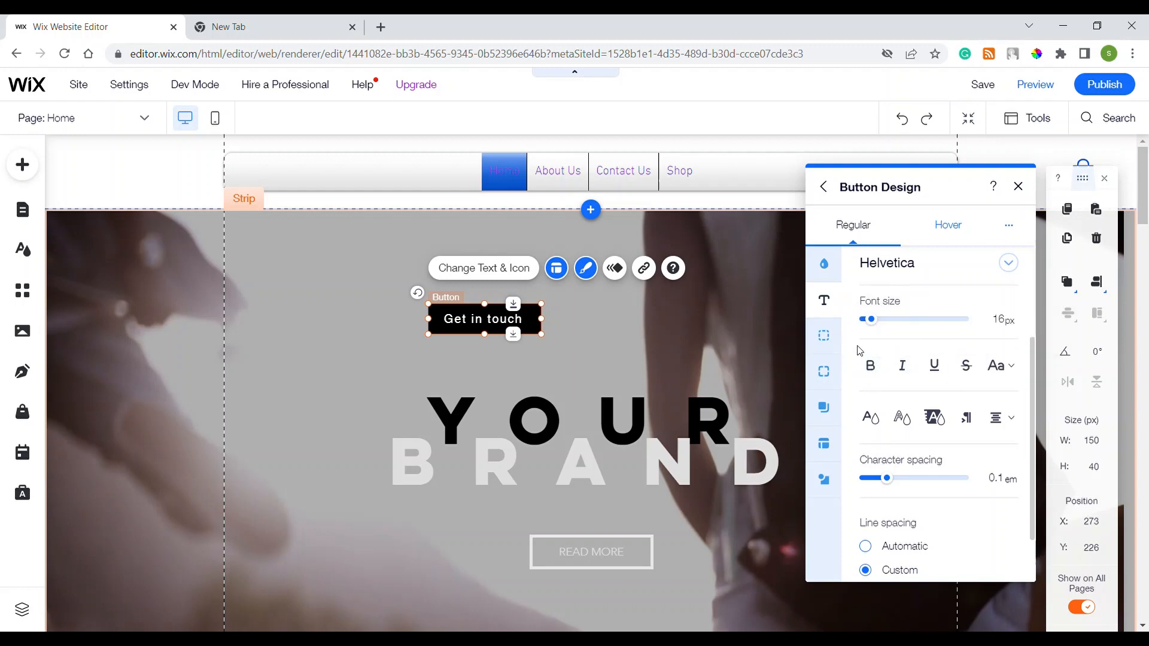
Set the Get in touch button's text color to the orange theme color #ED5829
left_click(879, 421)
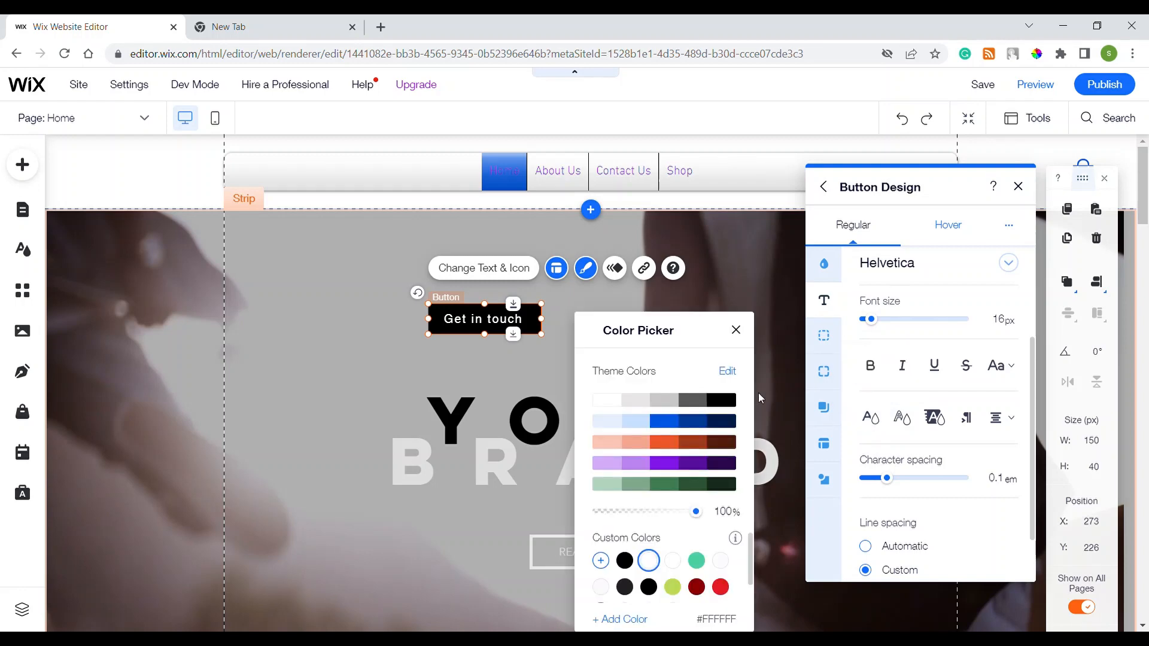
left_click(663, 444)
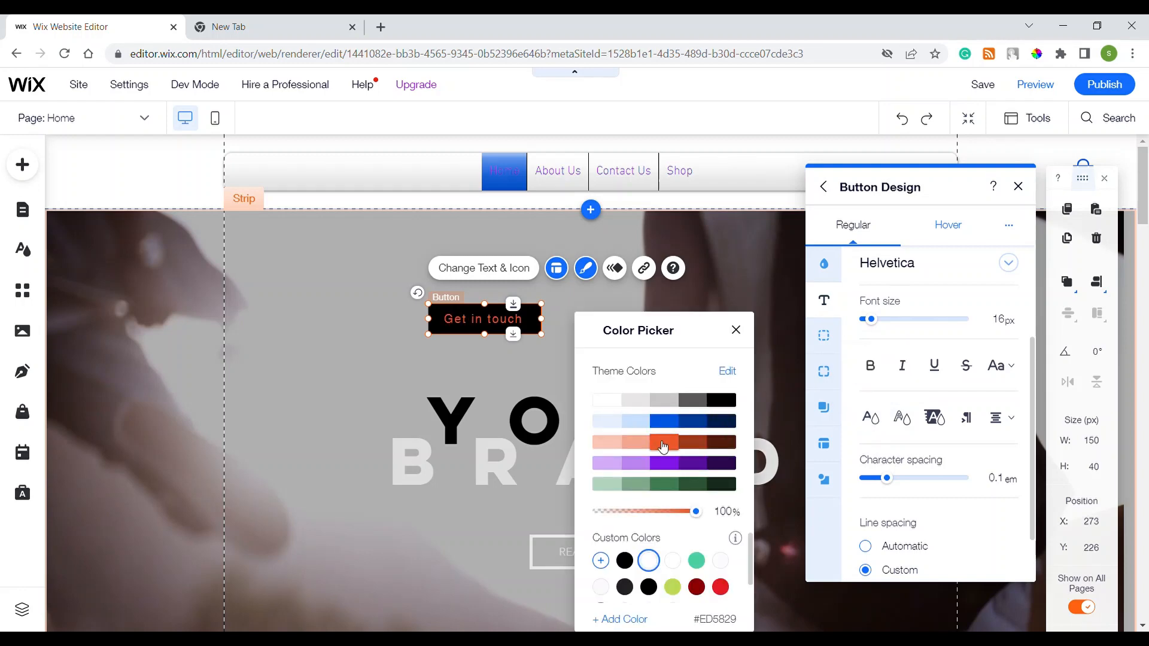
left_click(736, 330)
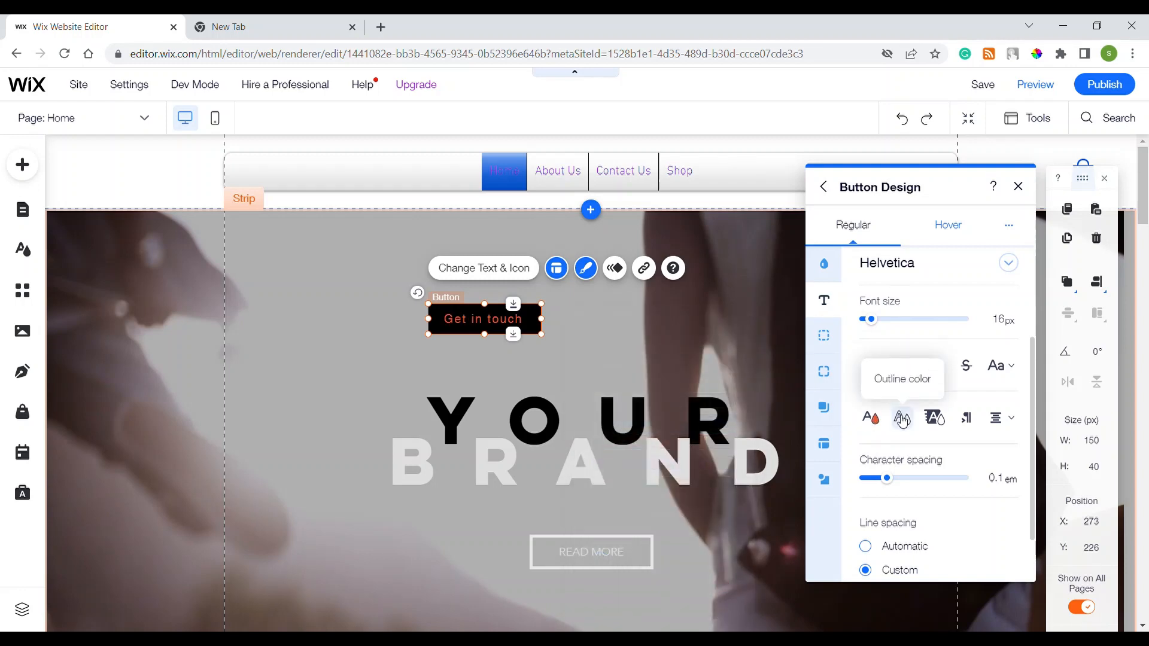
Try a light blue outline (#E5F0FE) and a dark gray highlight (#595959) on the button text, removing each again
left_click(902, 418)
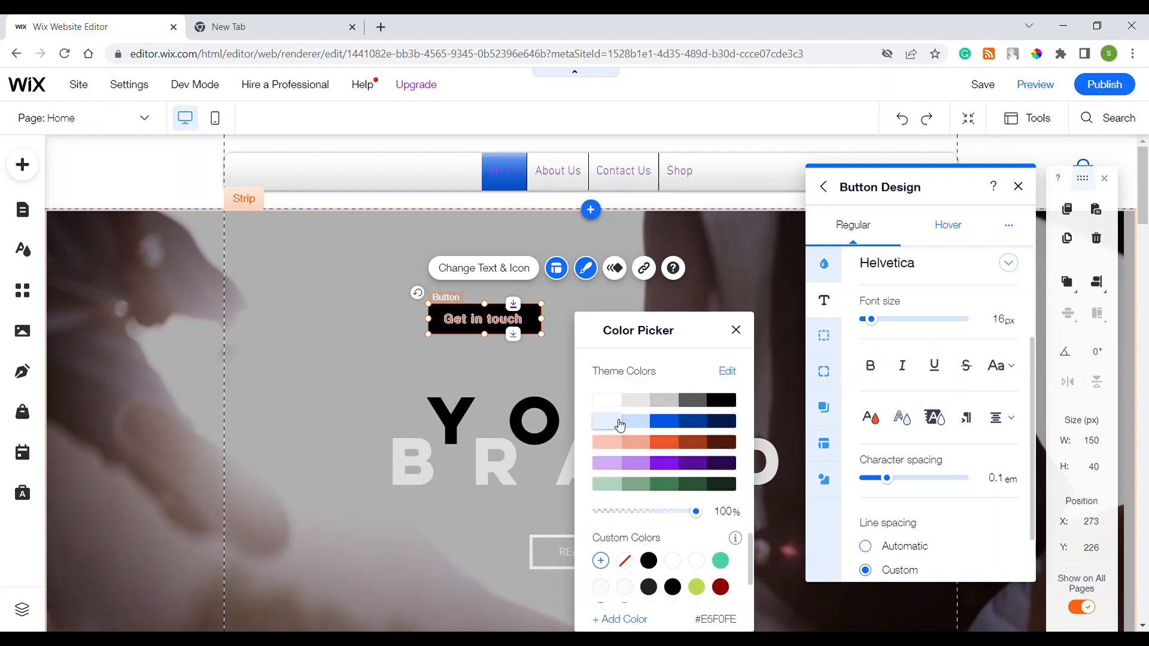
left_click(736, 330)
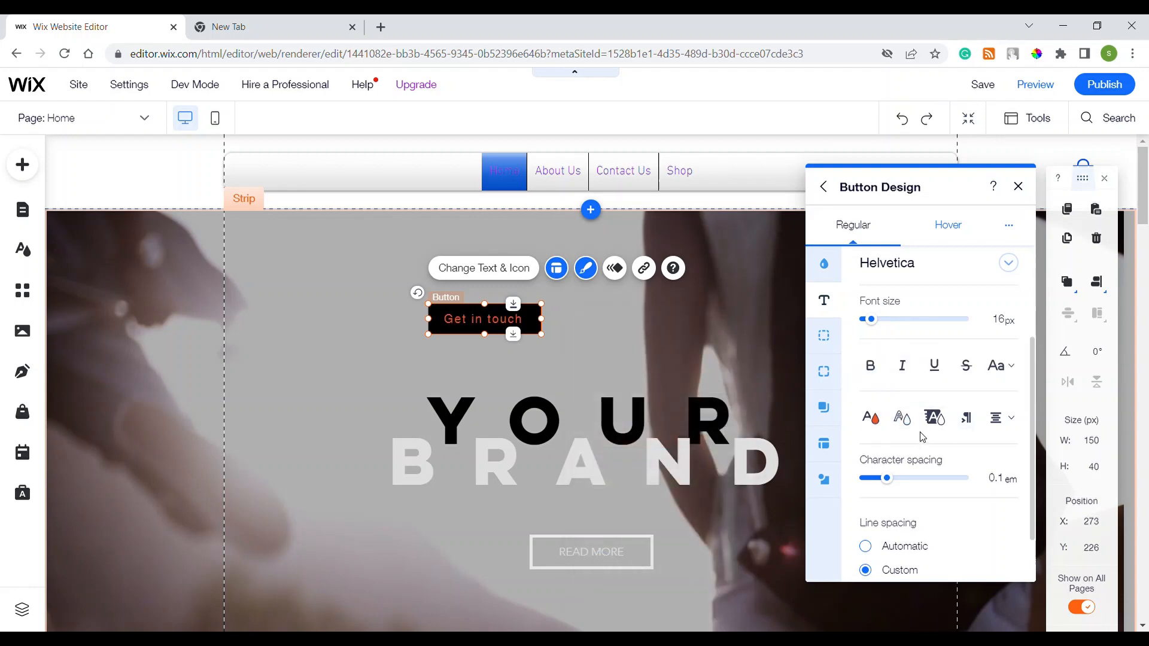
left_click(932, 419)
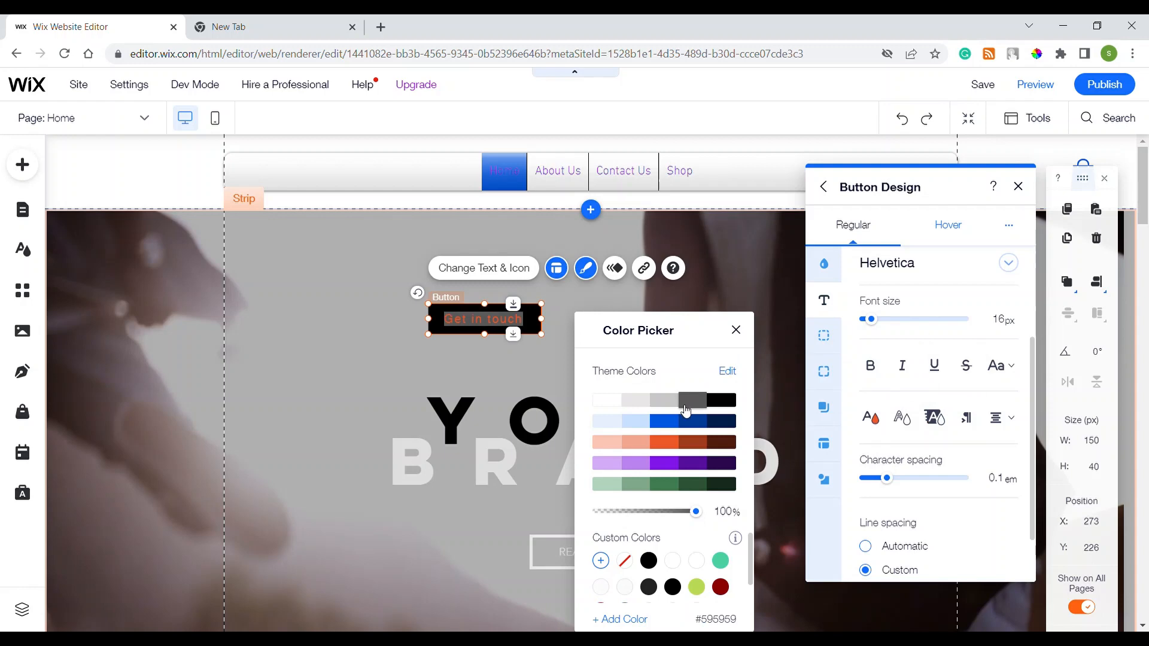
left_click(735, 331)
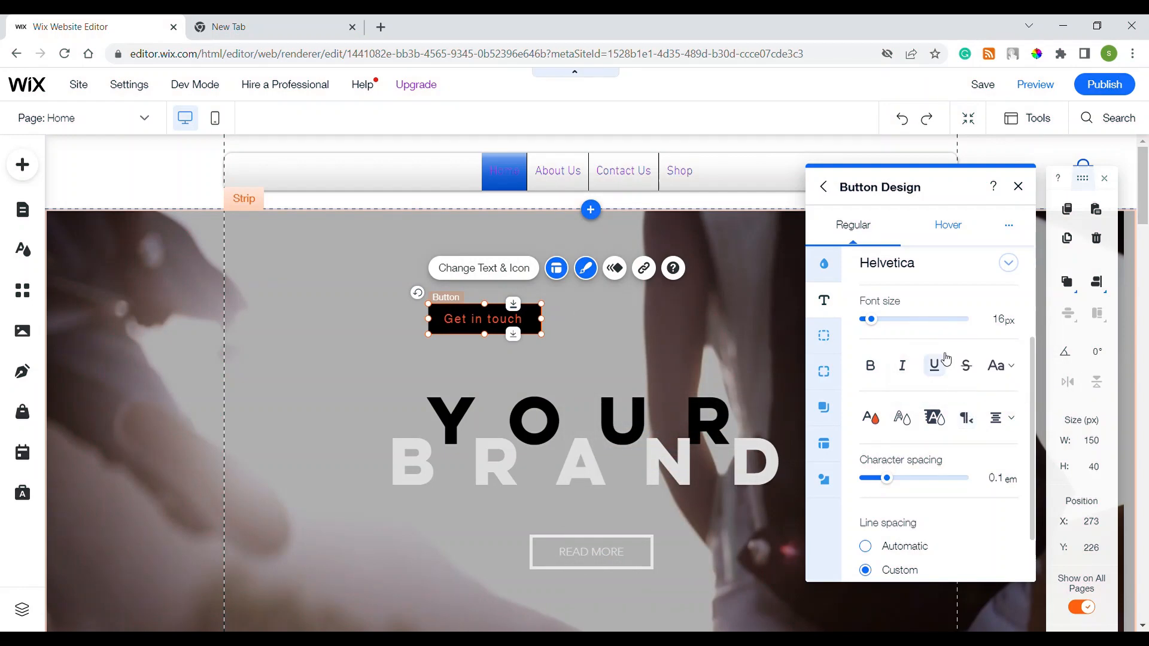
Try left and center alignment on the button text and settle on right alignment
left_click(1011, 419)
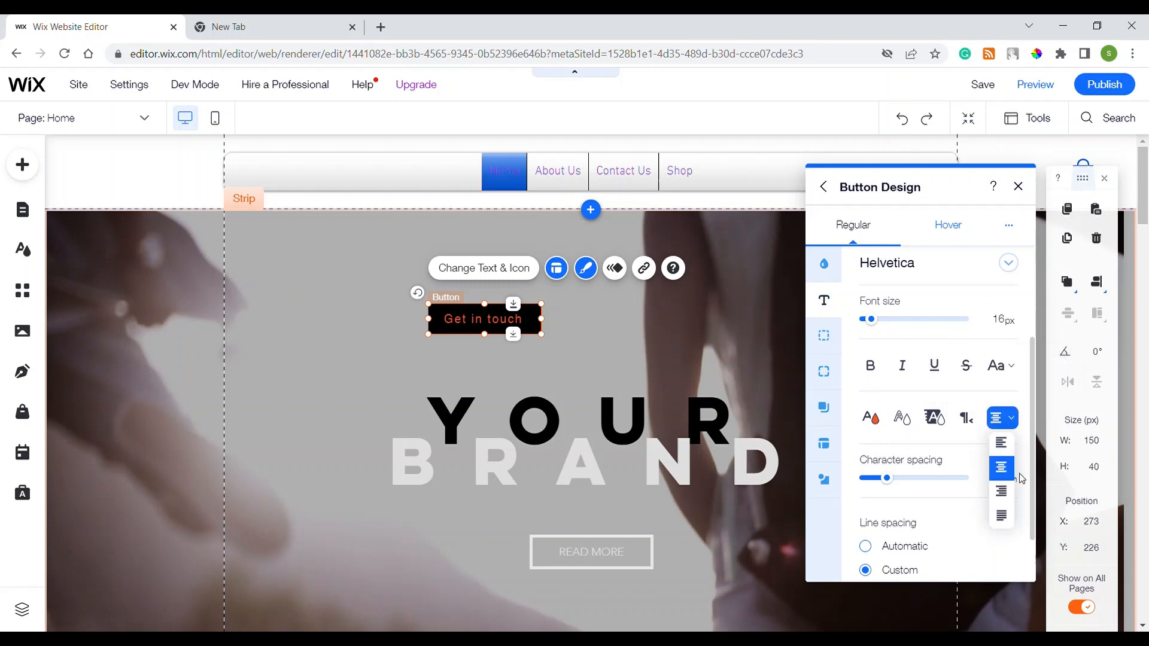
left_click(1009, 450)
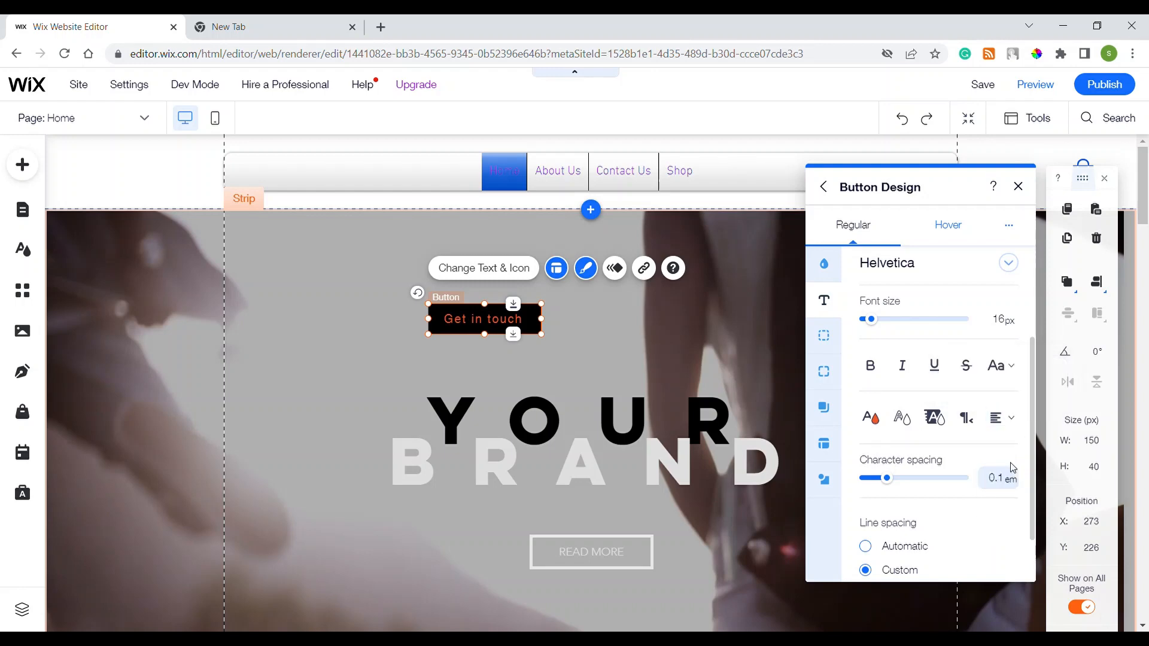
left_click(1001, 418)
left_click(1001, 468)
left_click(1003, 418)
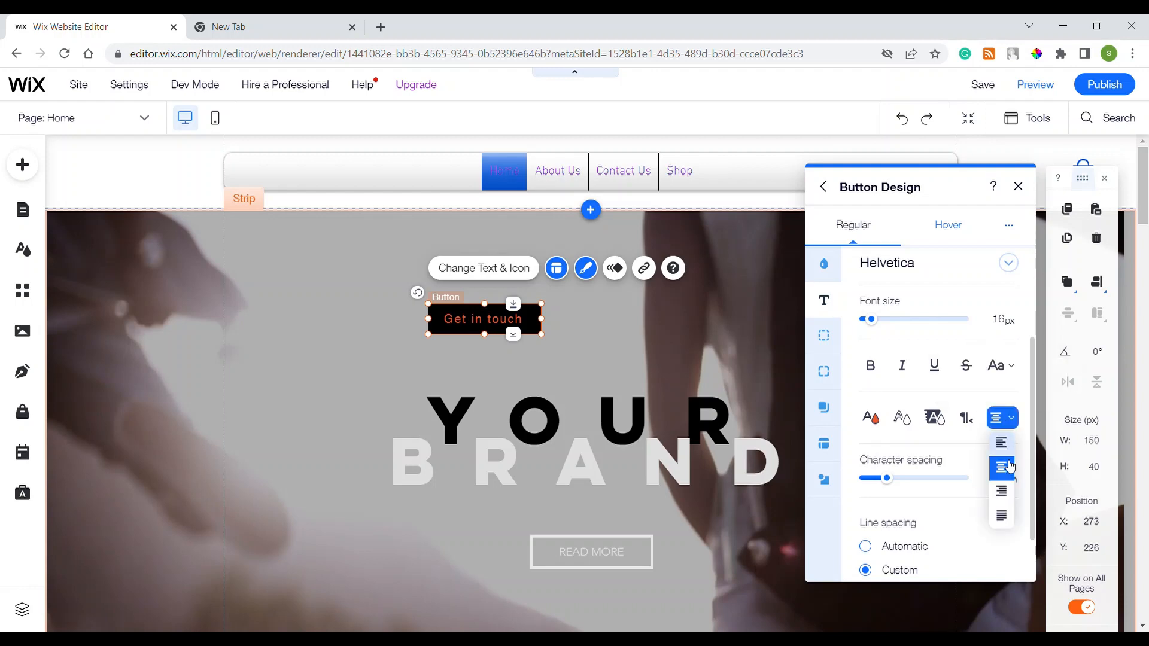
left_click(1010, 496)
left_click(1014, 413)
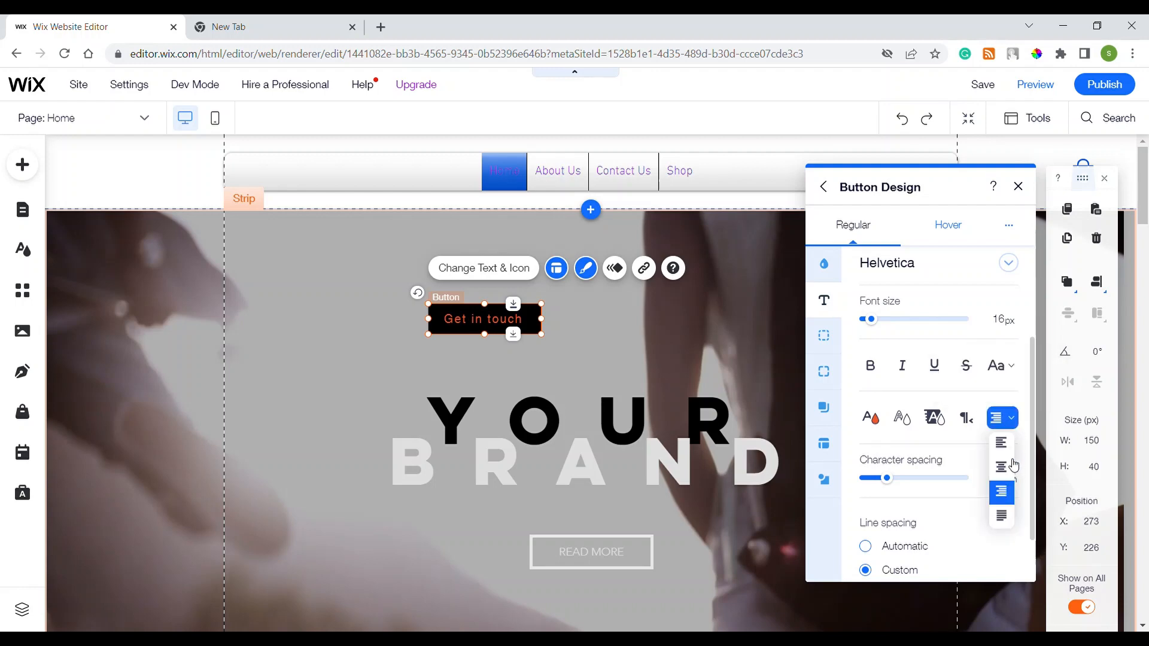
left_click(1021, 402)
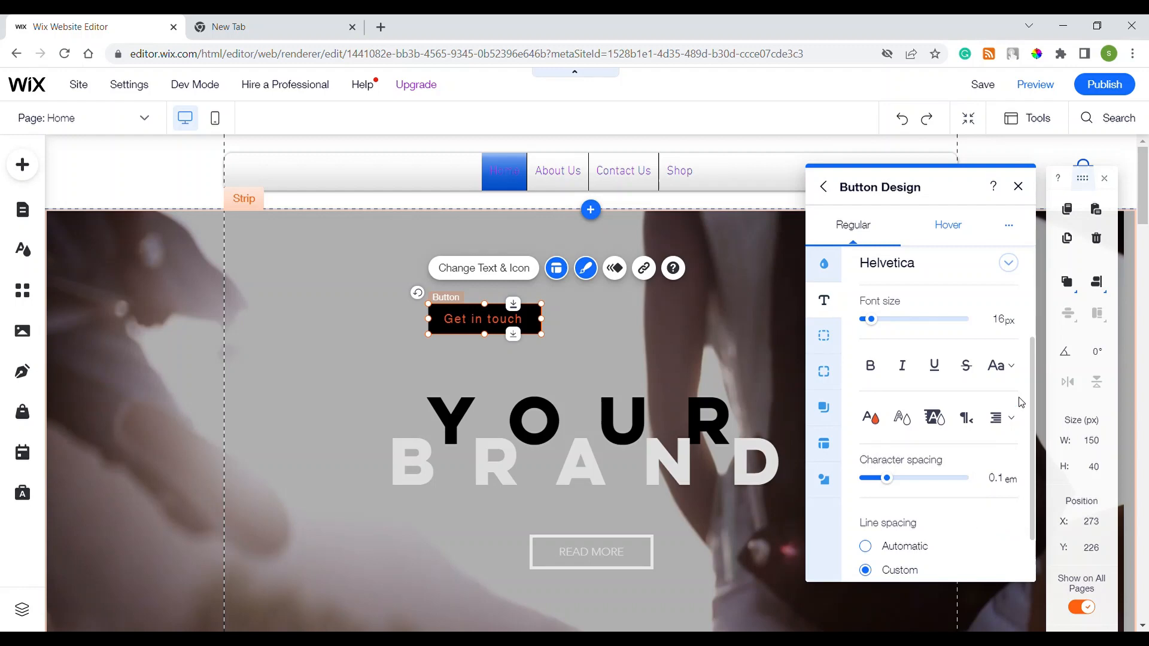
Add a shadow to the button text and set its angle to 65°
scroll(898, 422, "down", 2)
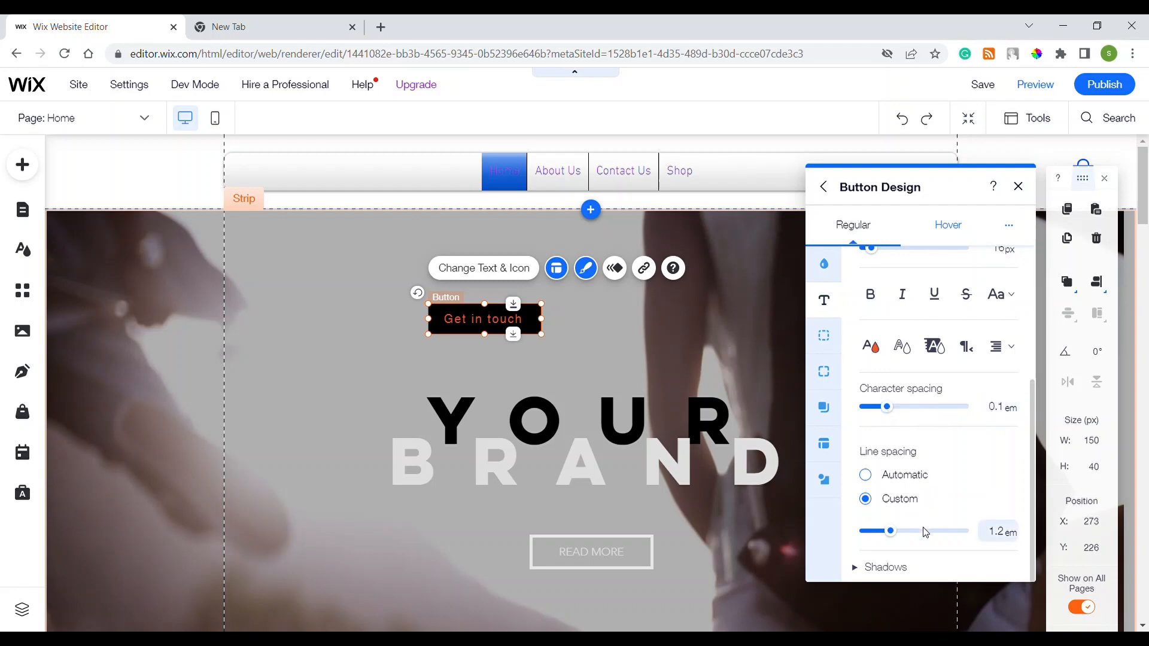
left_click(859, 568)
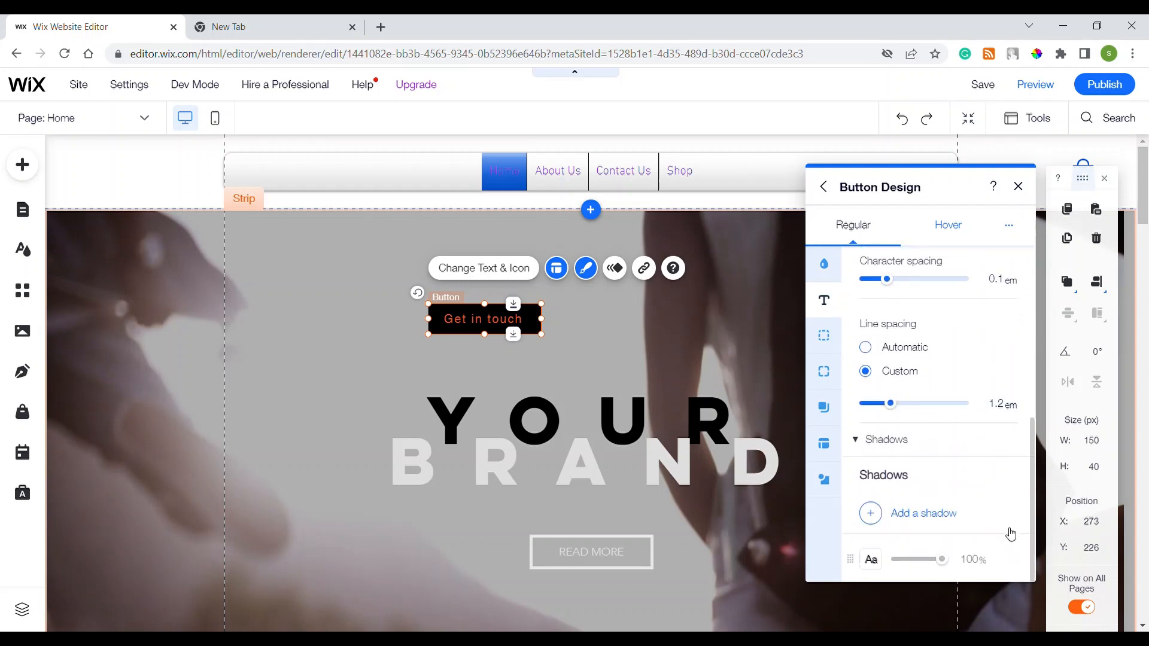
left_click(985, 524)
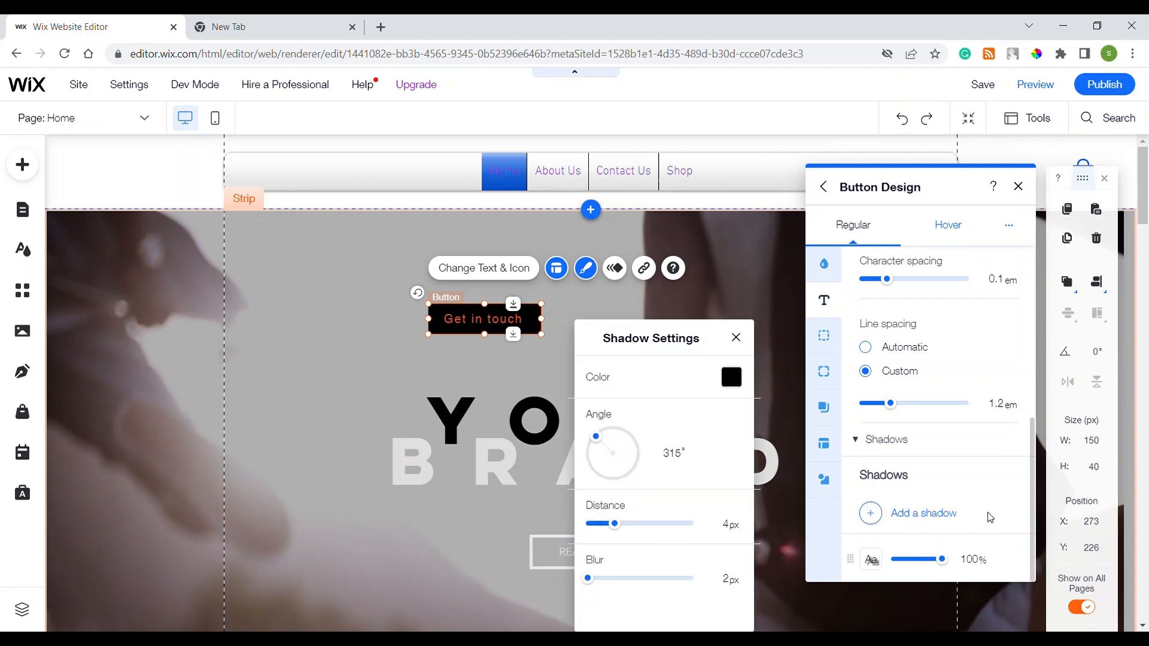
left_click_drag(603, 441, 636, 443)
left_click(737, 342)
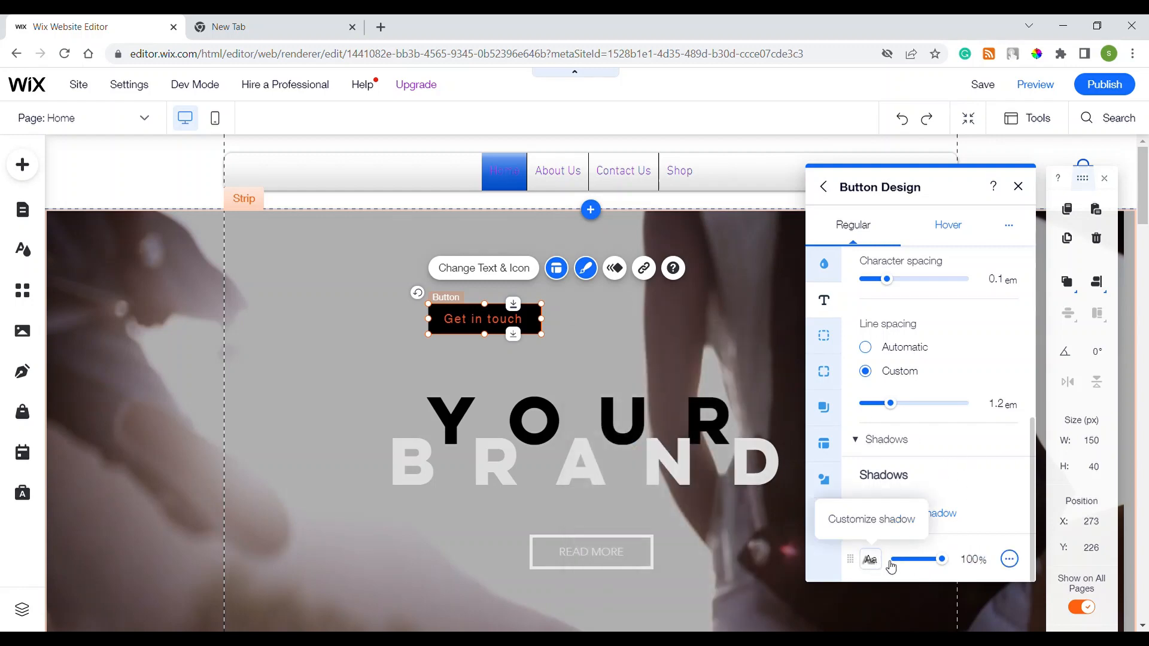
Change the text shadow's color to white (#FFFFFF)
left_click(871, 560)
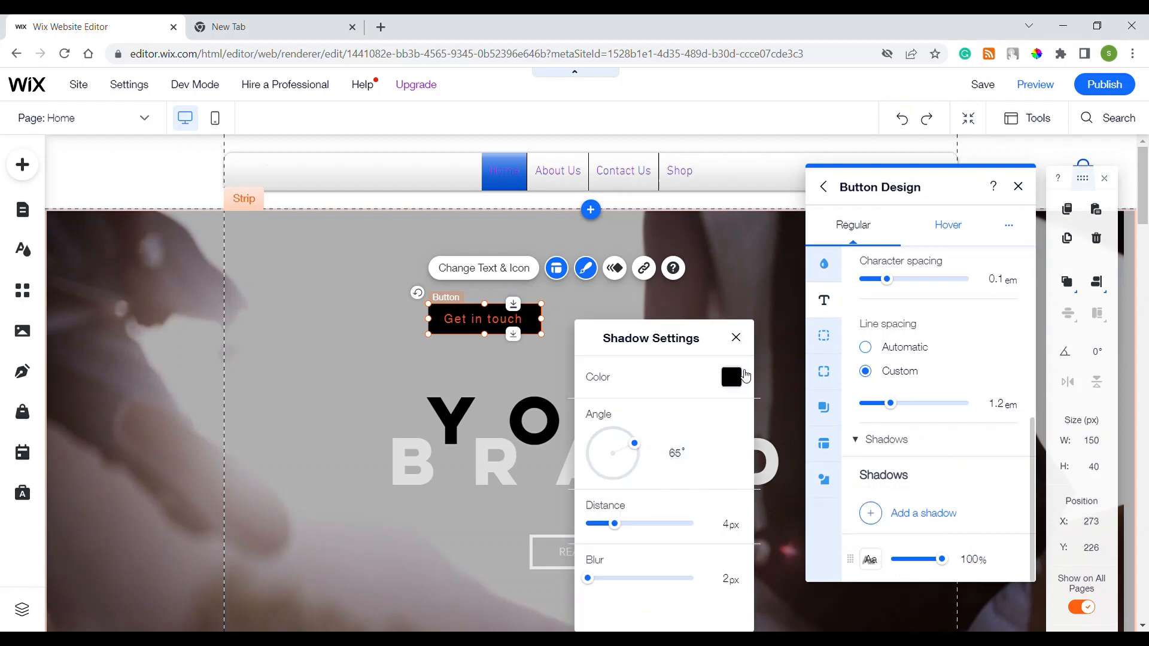
left_click(722, 385)
left_click(607, 400)
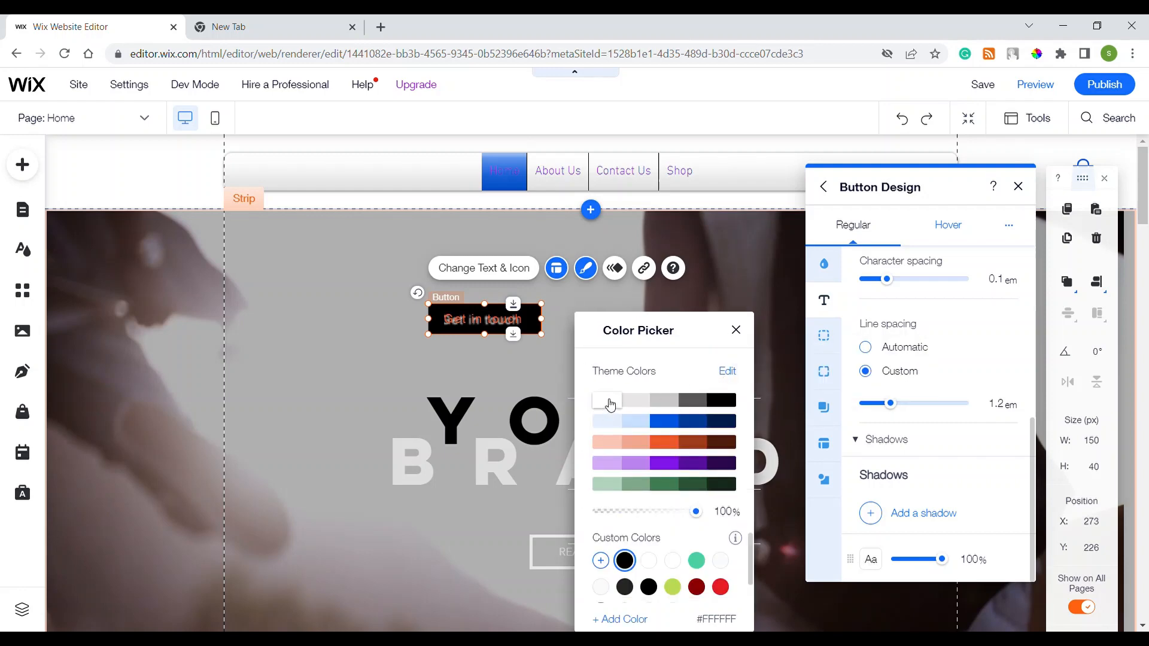
left_click(735, 331)
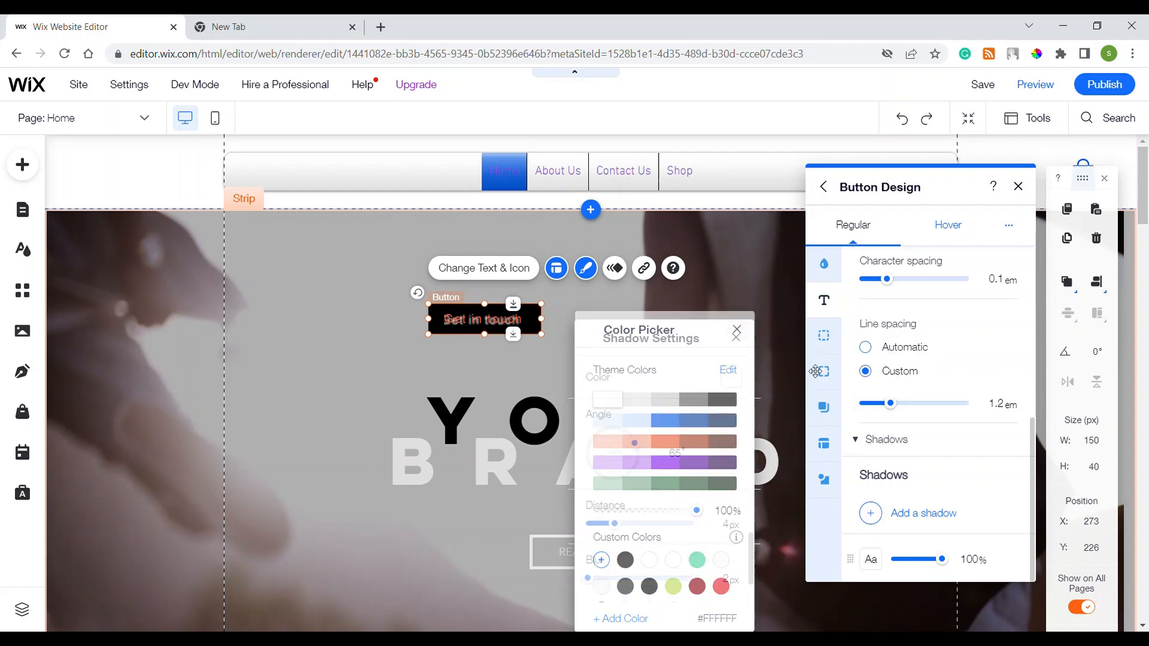
Reduce the text shadow's opacity to 0% and collapse the shadow settings
left_click(947, 564)
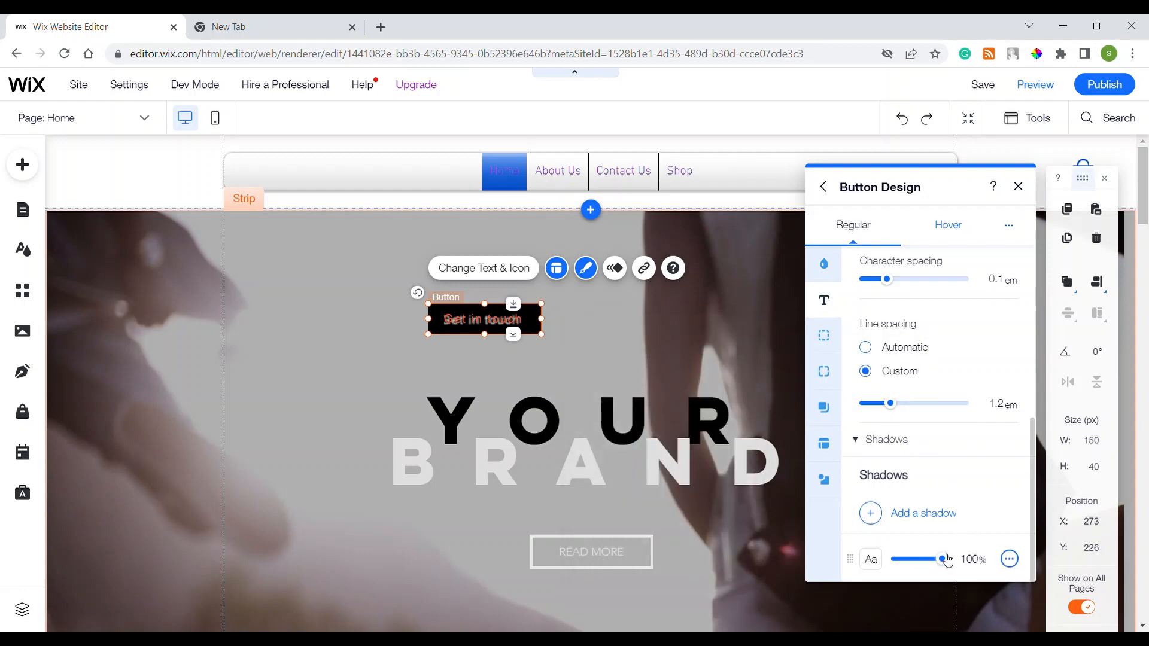
left_click_drag(948, 560, 874, 545)
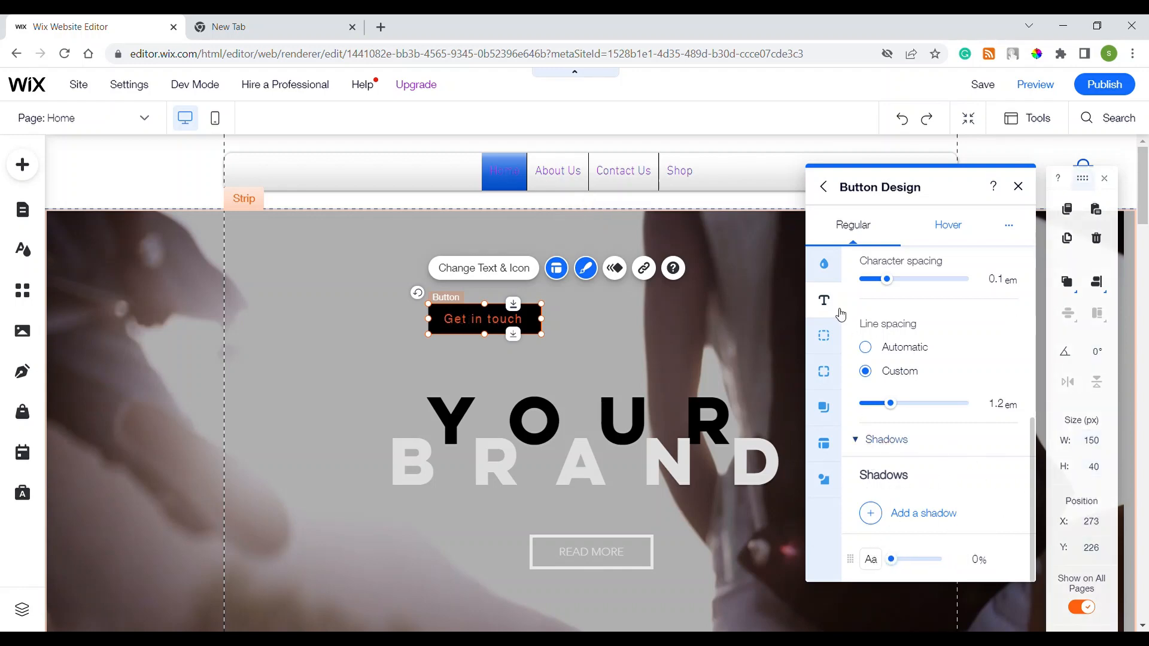
left_click(894, 441)
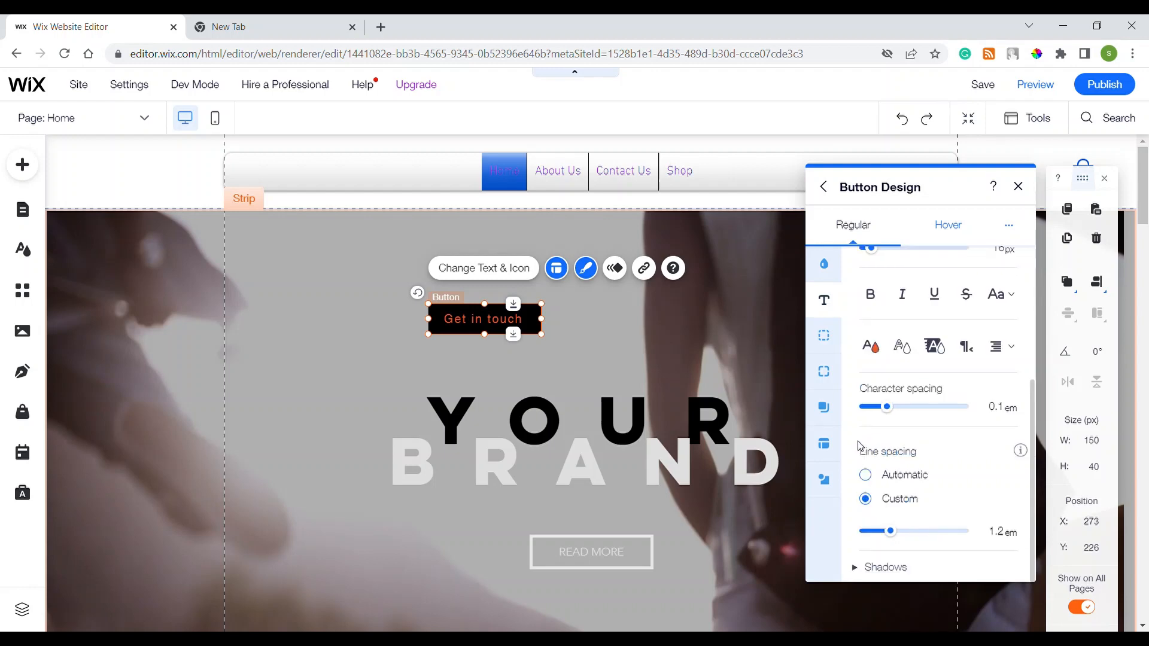
Give the button's regular state a 1 px border on all sides, colored white
left_click(825, 336)
left_click(909, 311)
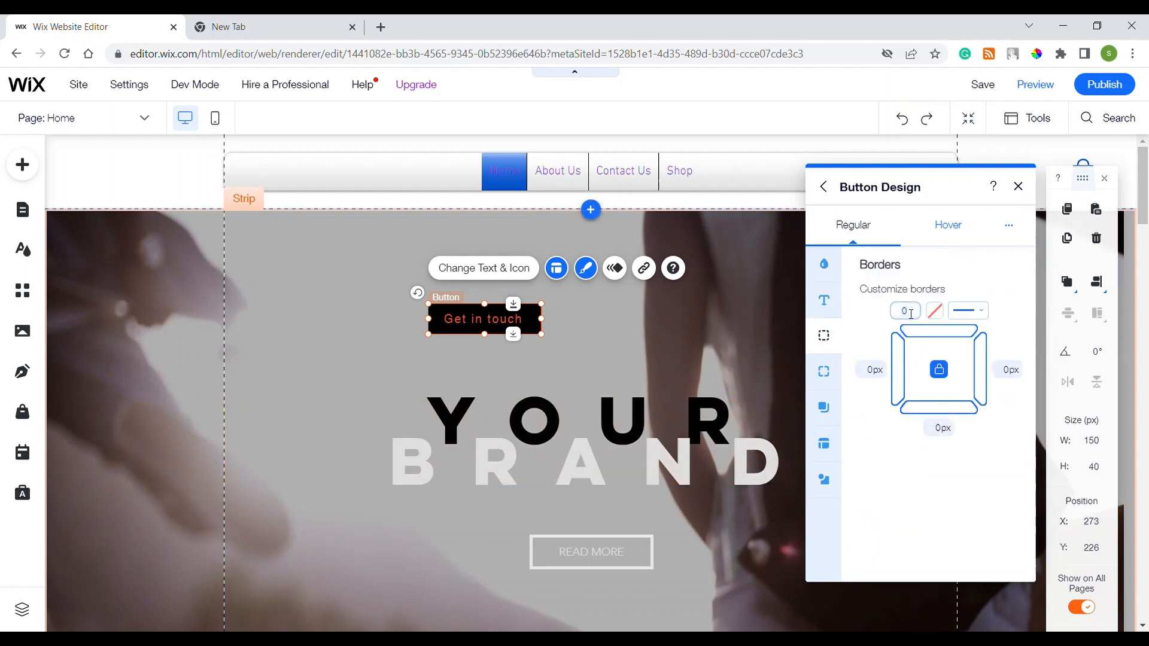
type("1")
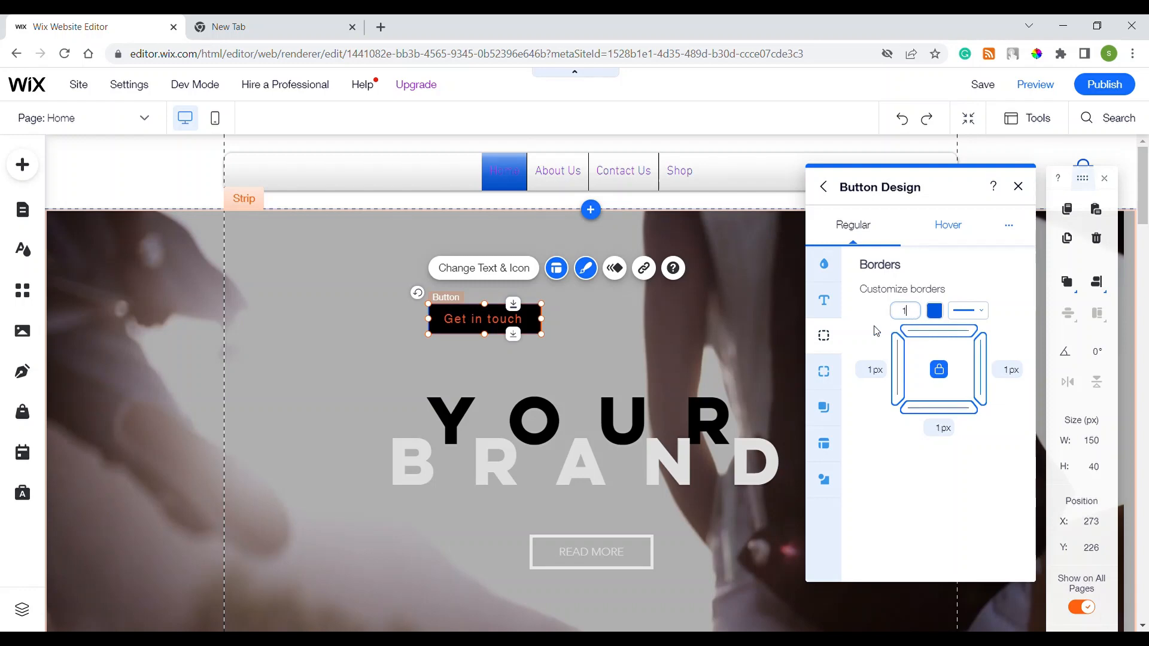
key("Return")
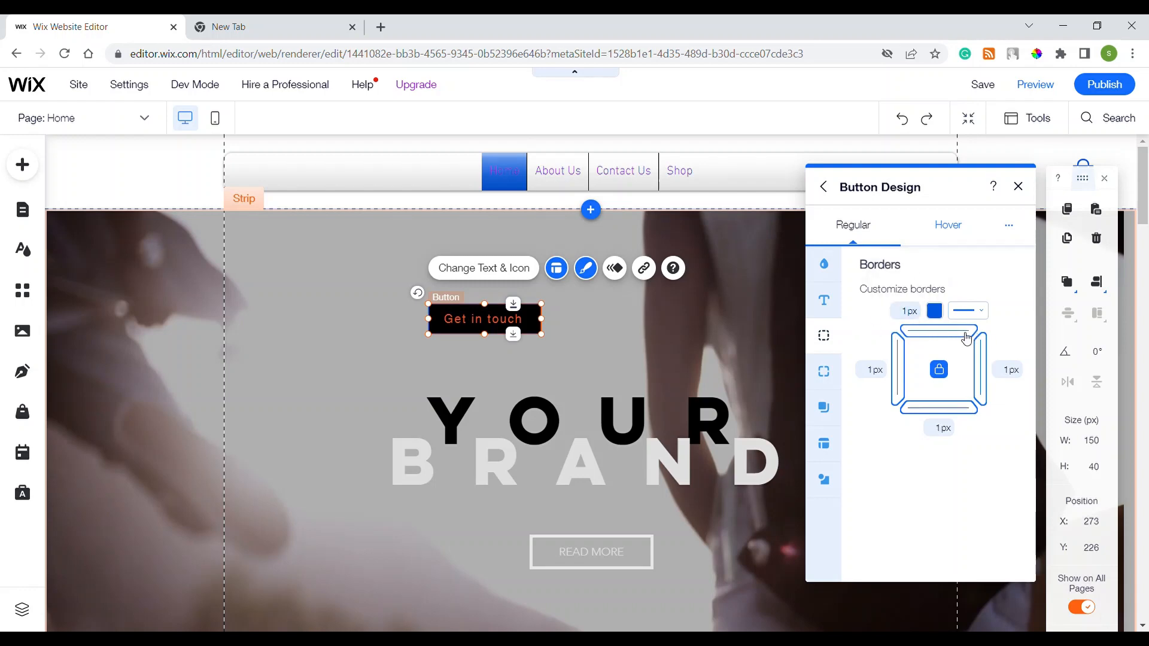
left_click(934, 310)
left_click(618, 479)
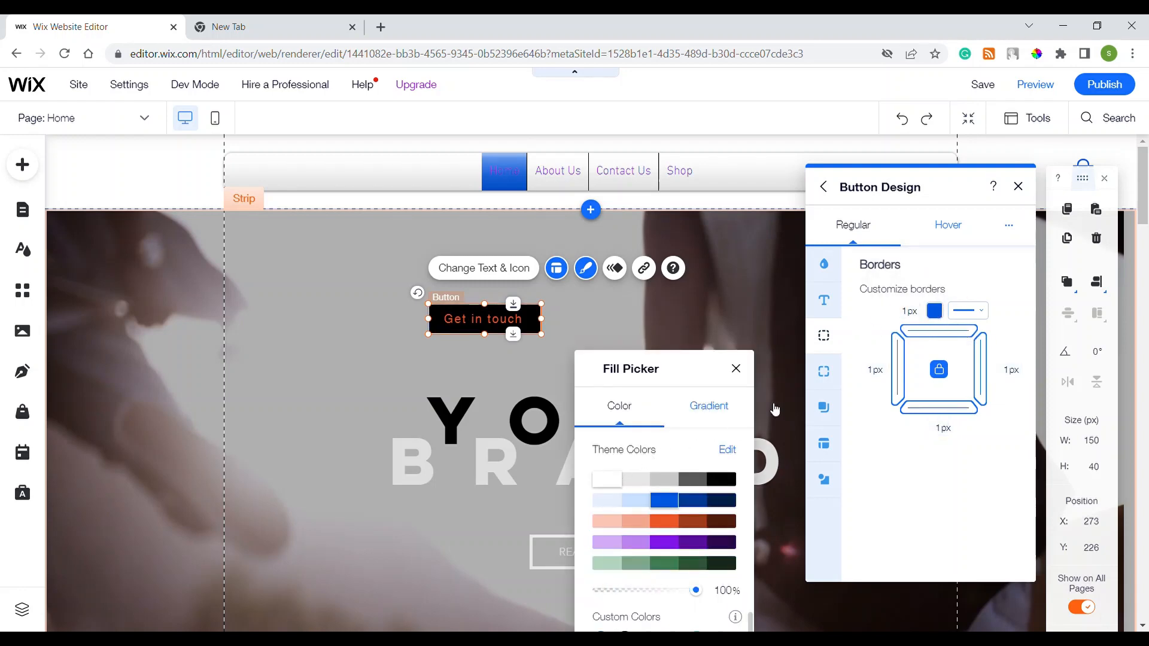
left_click(736, 369)
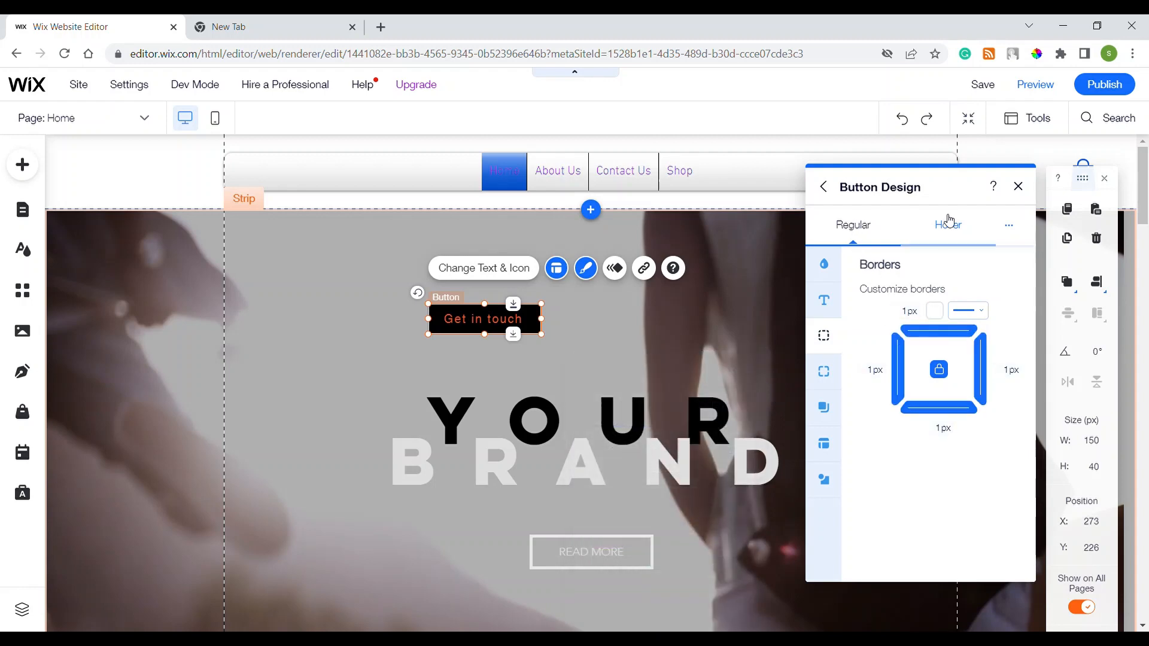
Set the border color of the button's hover state to orange and compare it with the regular state
left_click(946, 225)
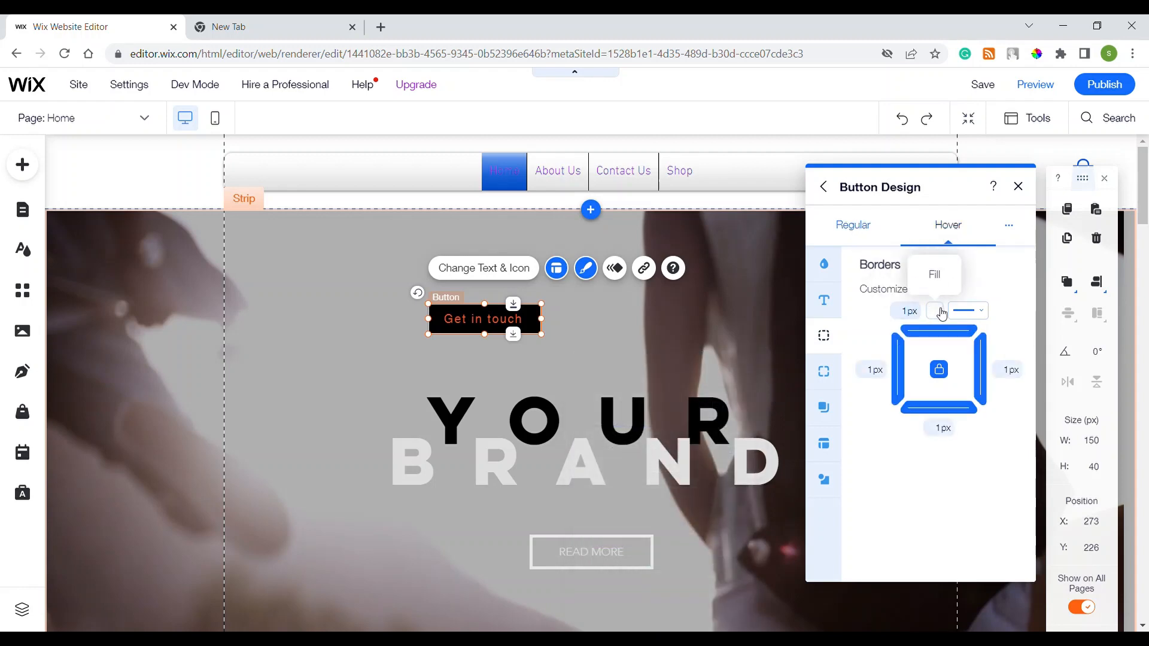
left_click(935, 311)
left_click(664, 521)
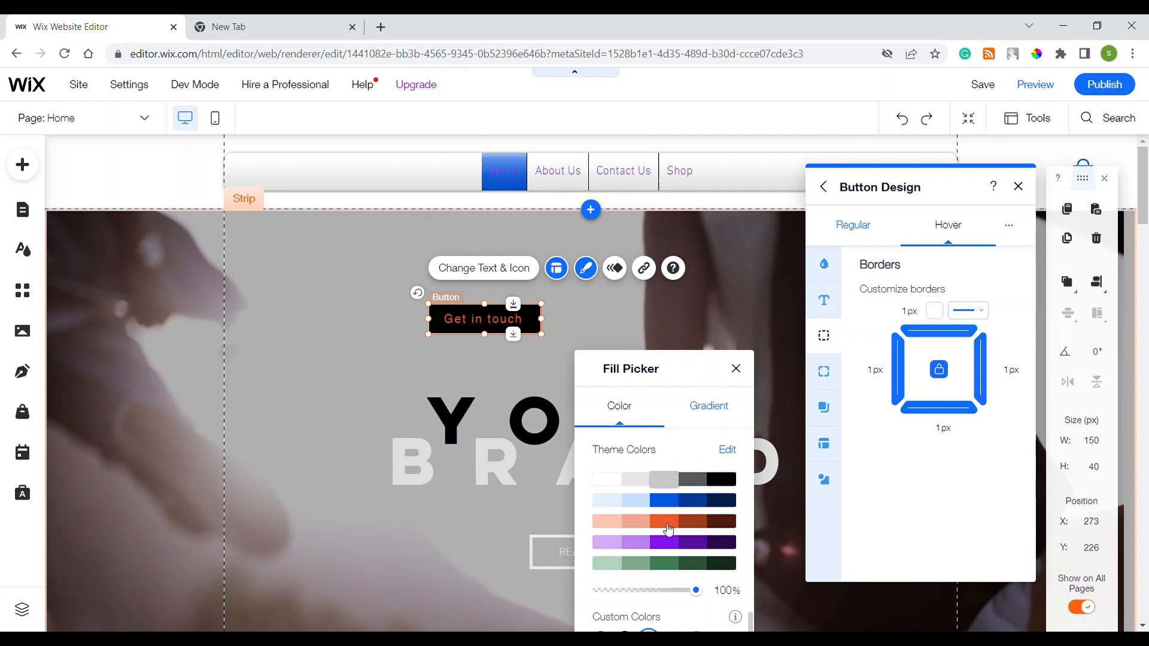
left_click(736, 369)
left_click(860, 225)
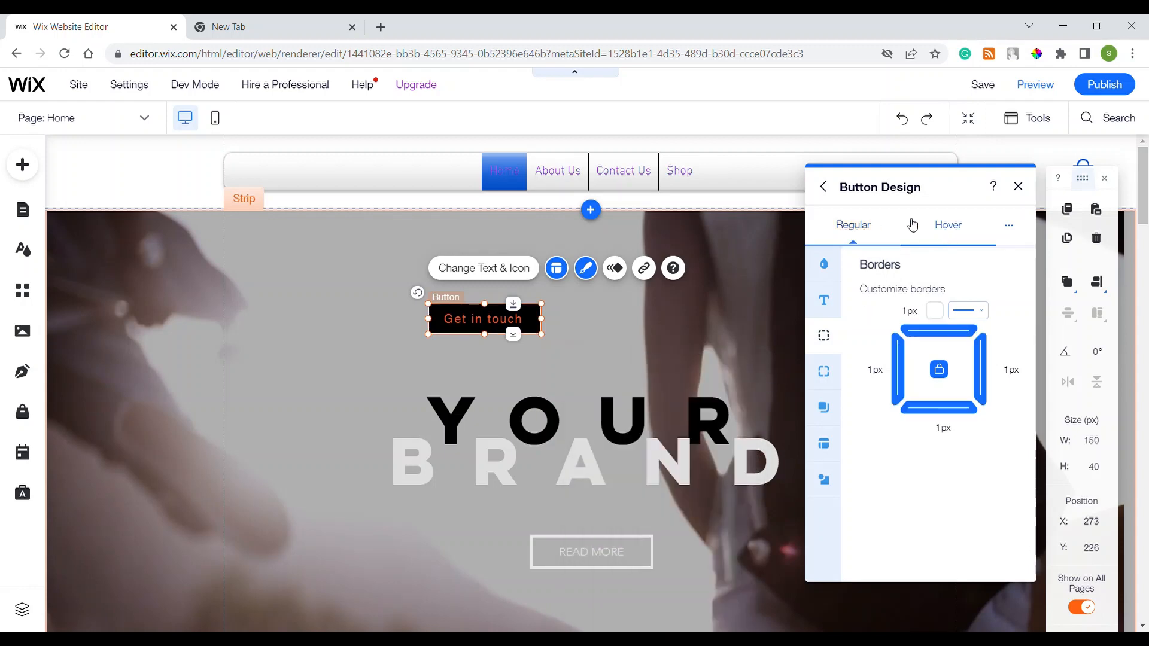
left_click(960, 227)
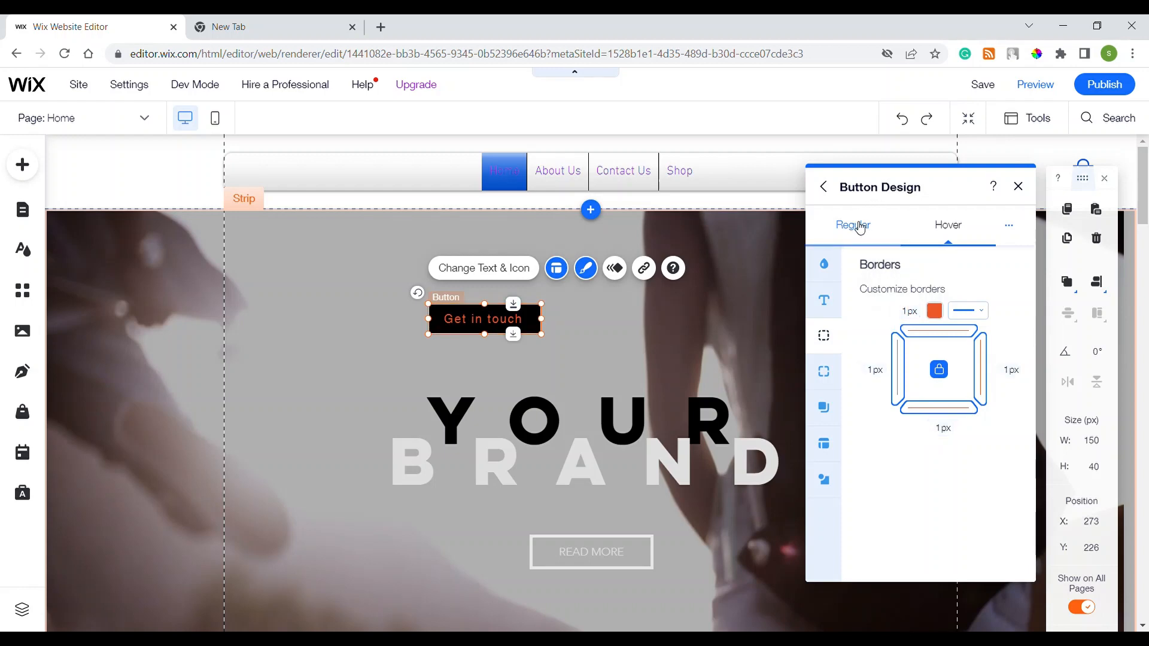
Round all corners of the button's regular state with a 20 px radius
left_click(860, 228)
left_click(829, 377)
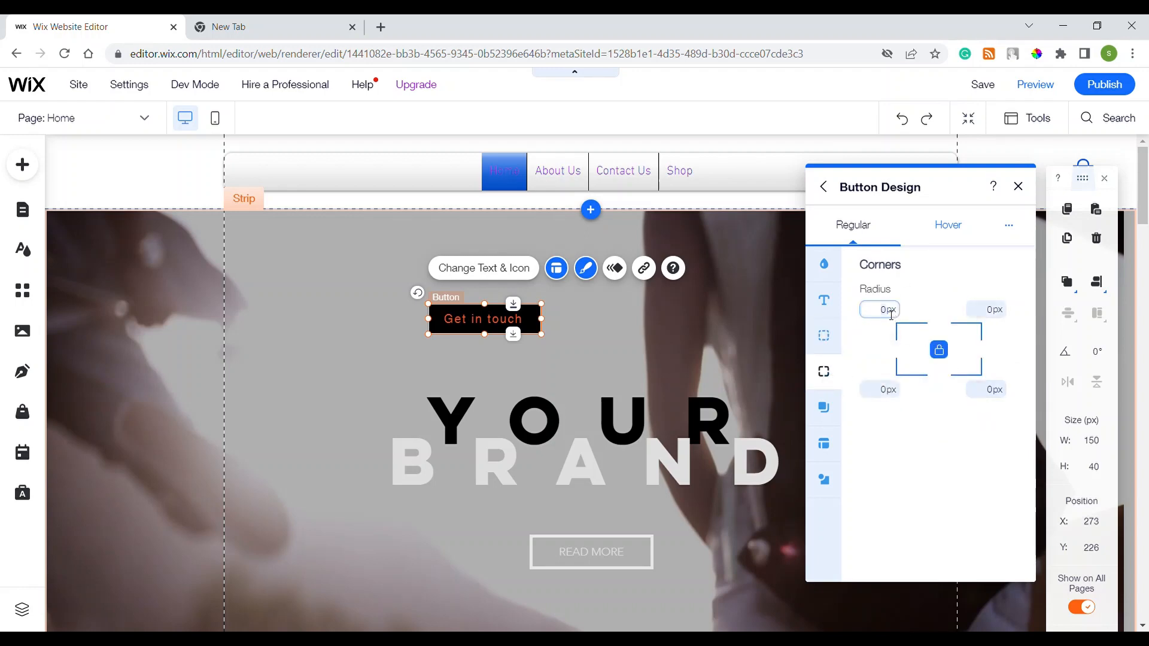
left_click(891, 313)
type("20")
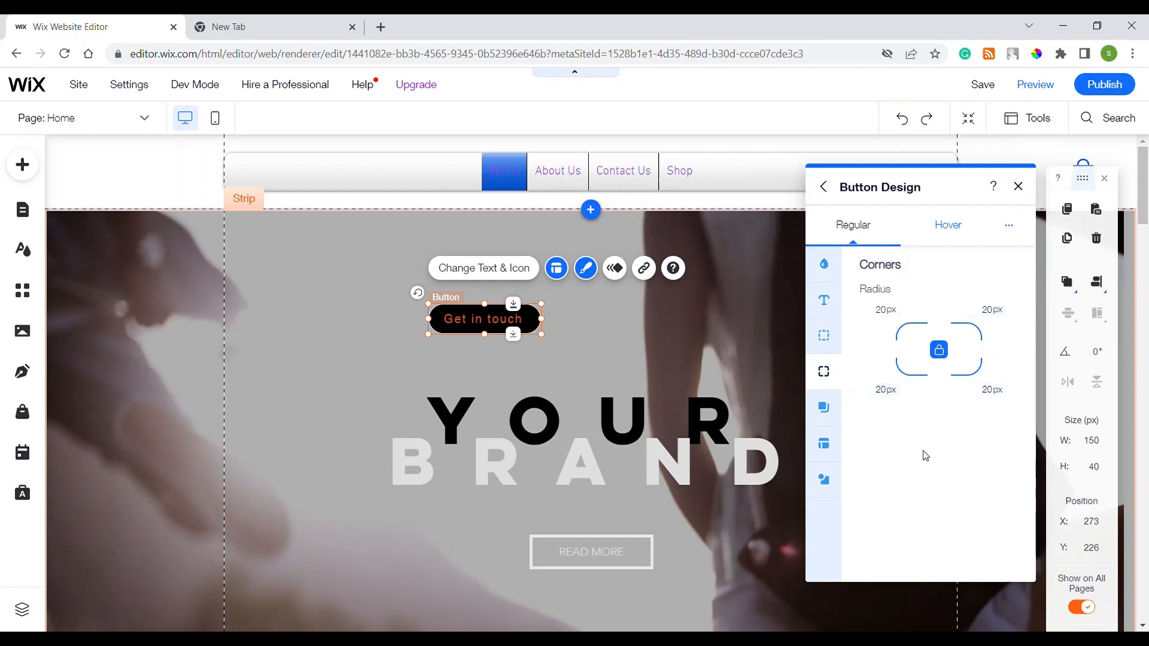
Unlink the regular state's corner radii and set the upper-right and lower-right corners to 10 px
left_click(940, 350)
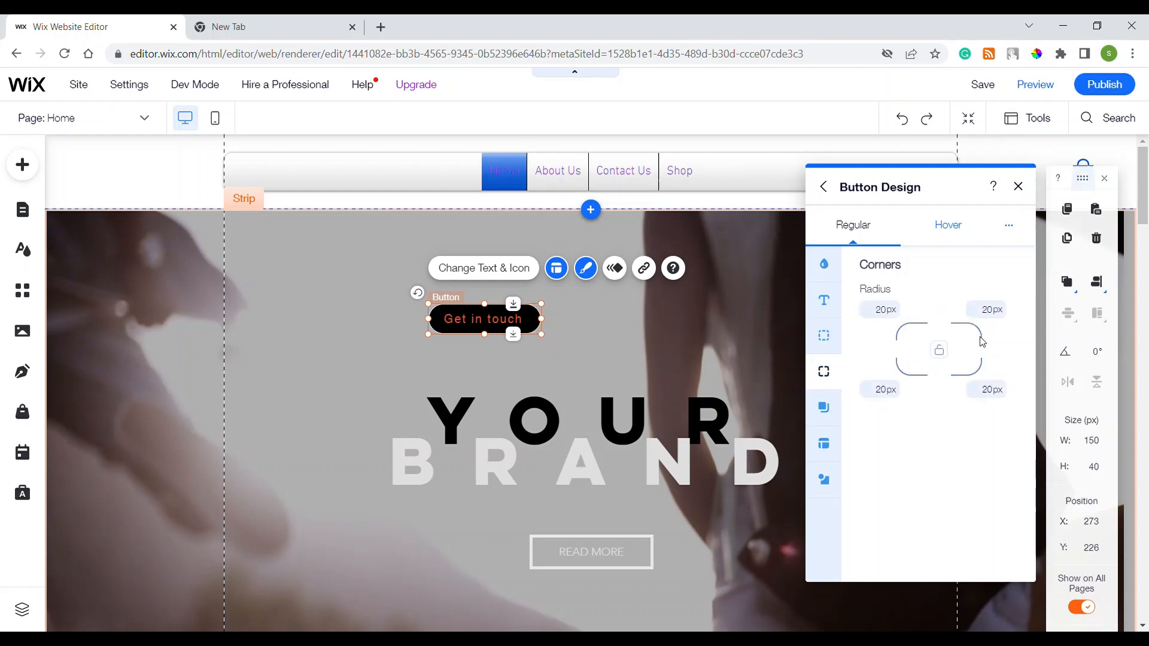
left_click(997, 315)
type("1")
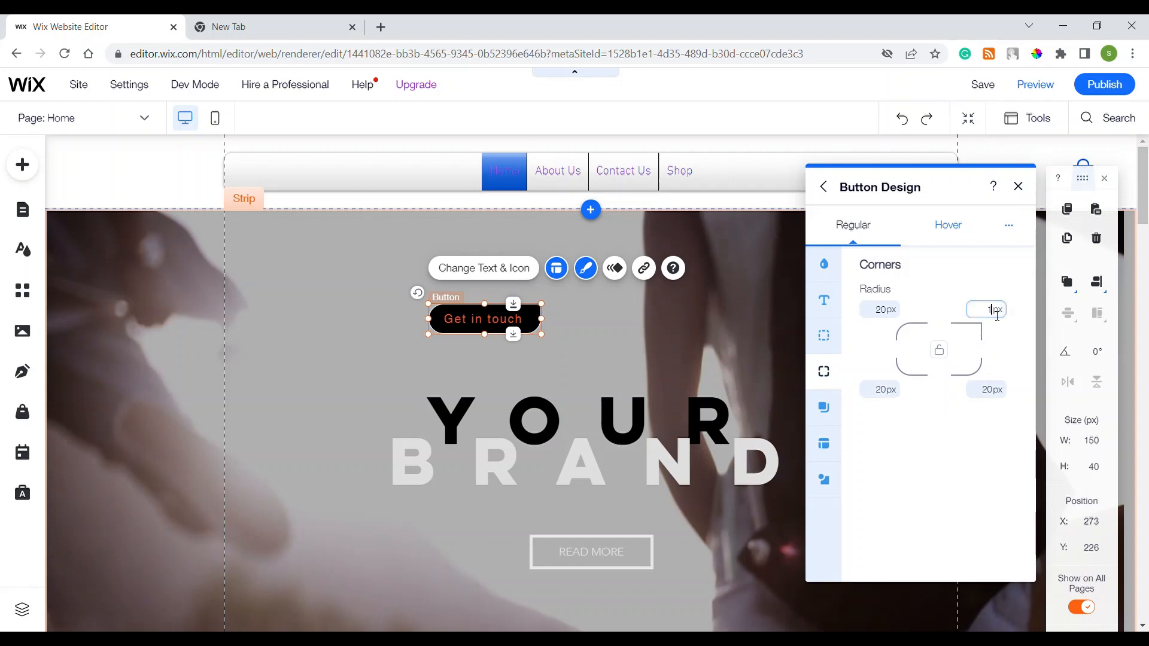
left_click(986, 392)
type("1")
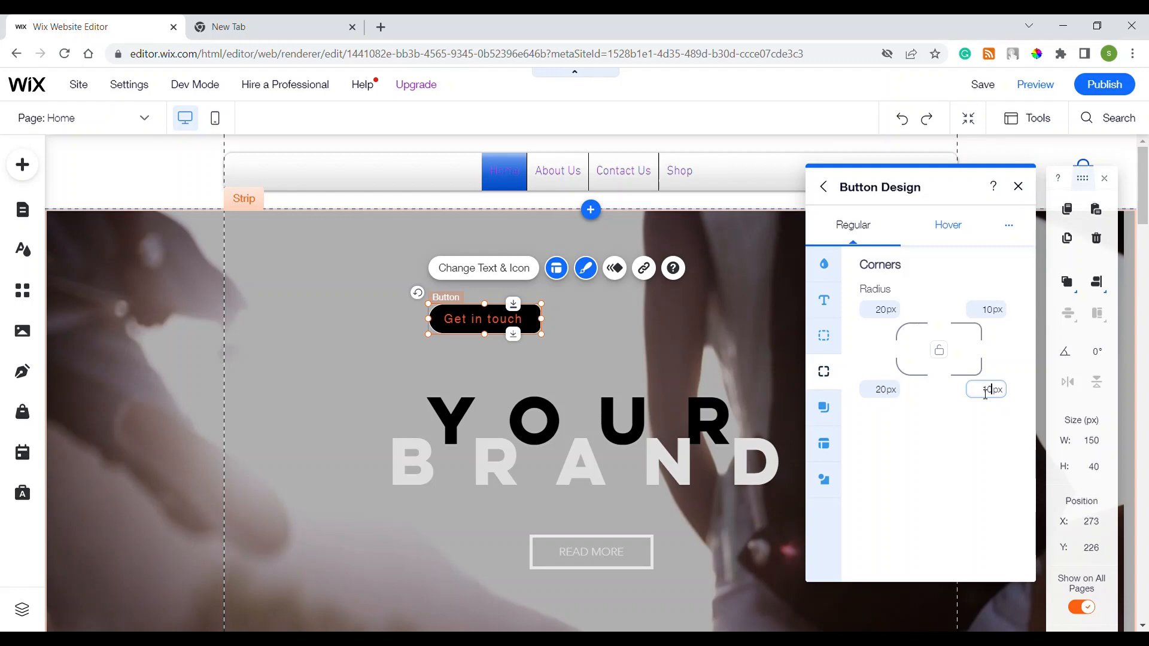
left_click(914, 463)
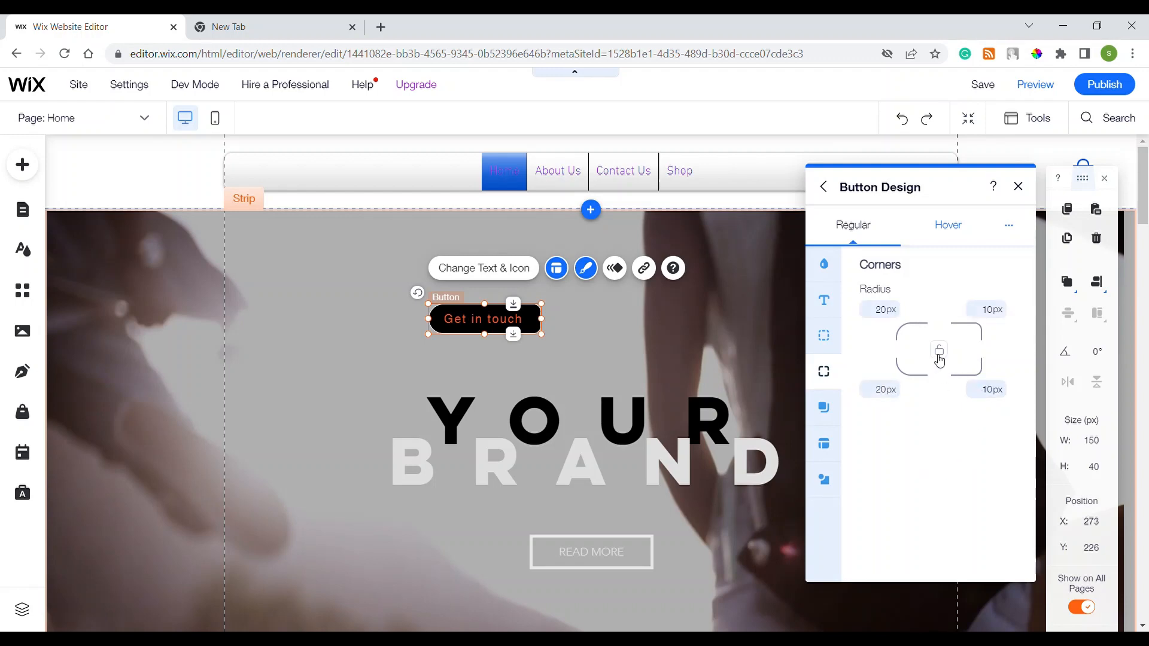
Link the corner radii again and try 0 px and 20 px on all corners
left_click(939, 357)
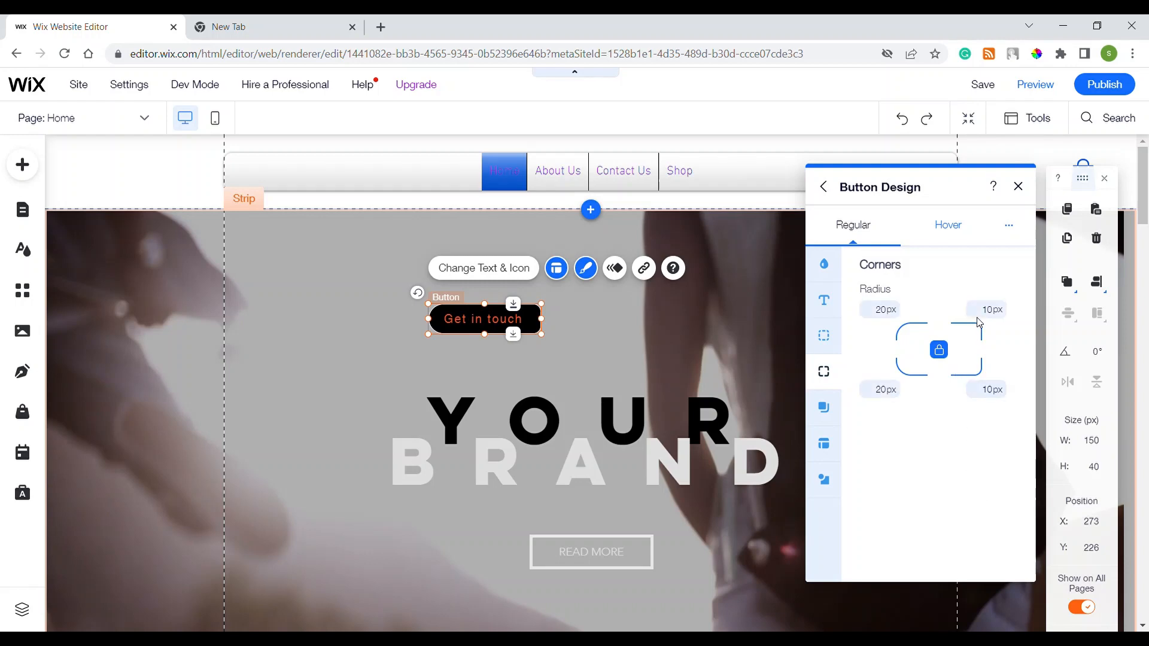
type("0")
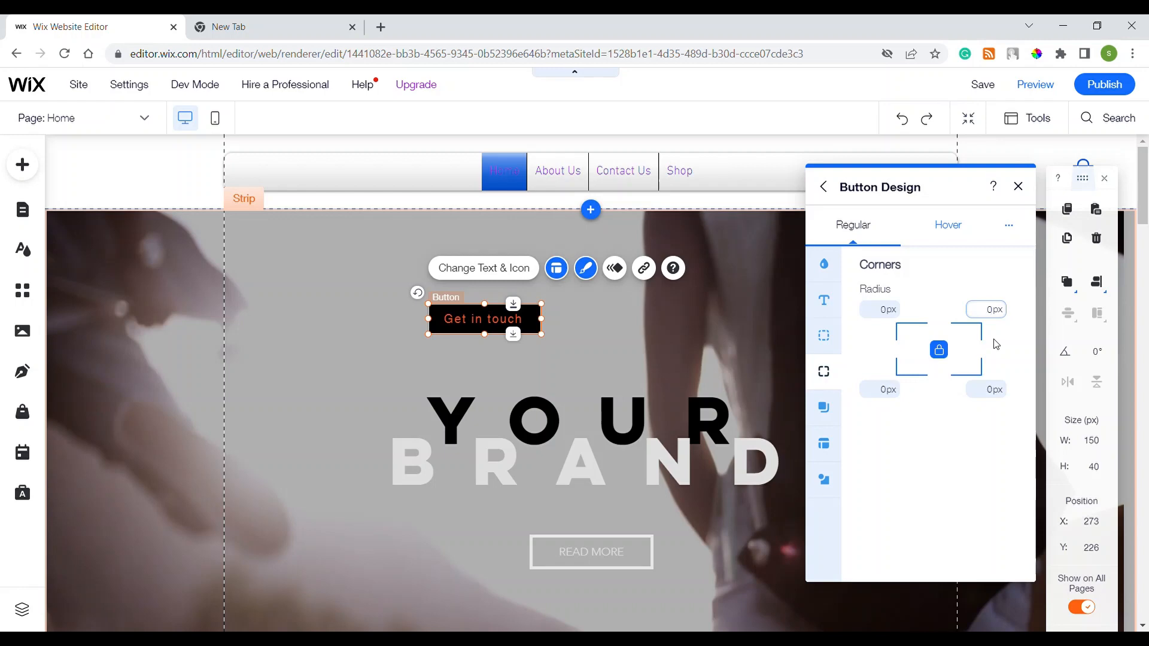
type("20")
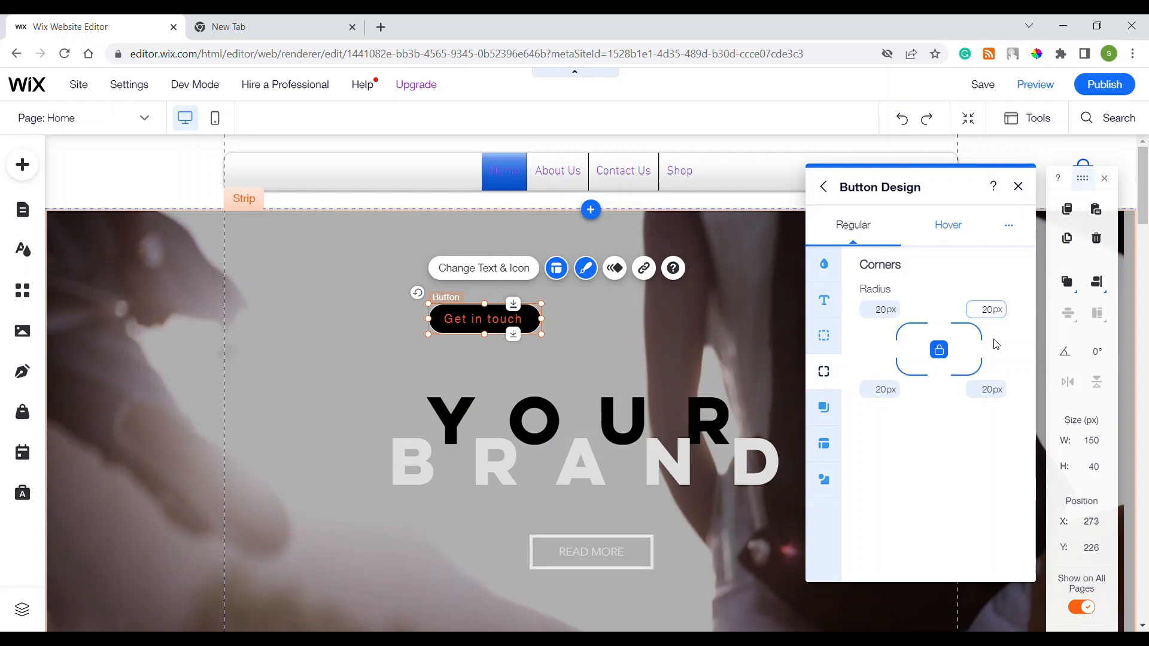
left_click(948, 468)
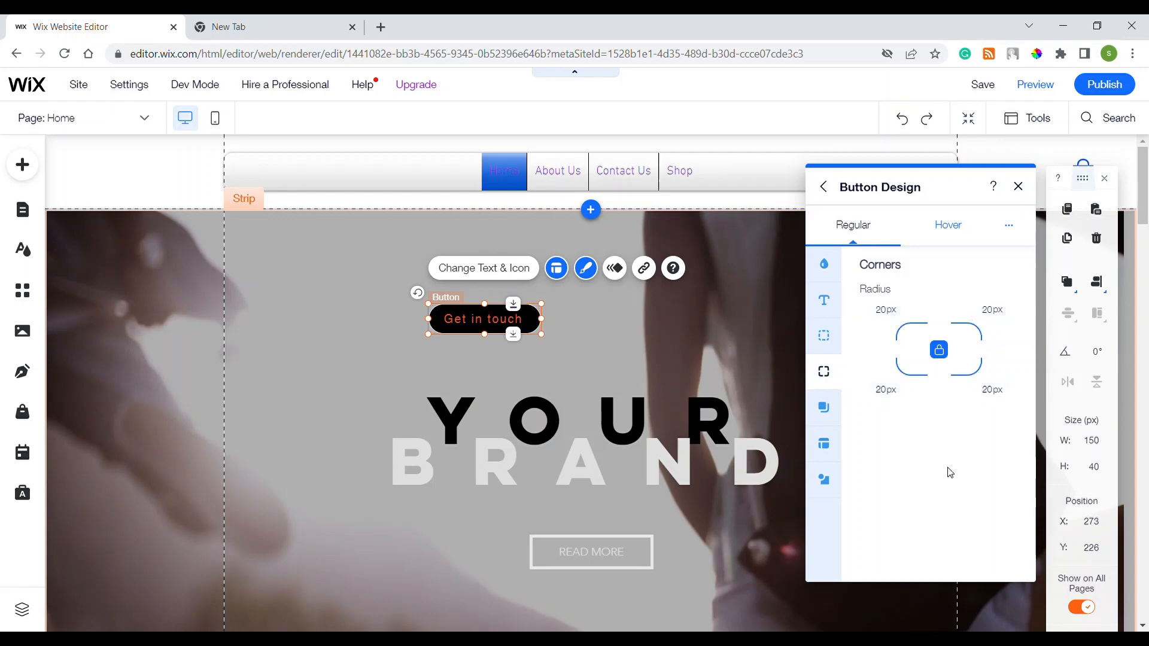
Set the radius of all the button's regular-state corners to 0 px
left_click(885, 310)
key("BackSpace")
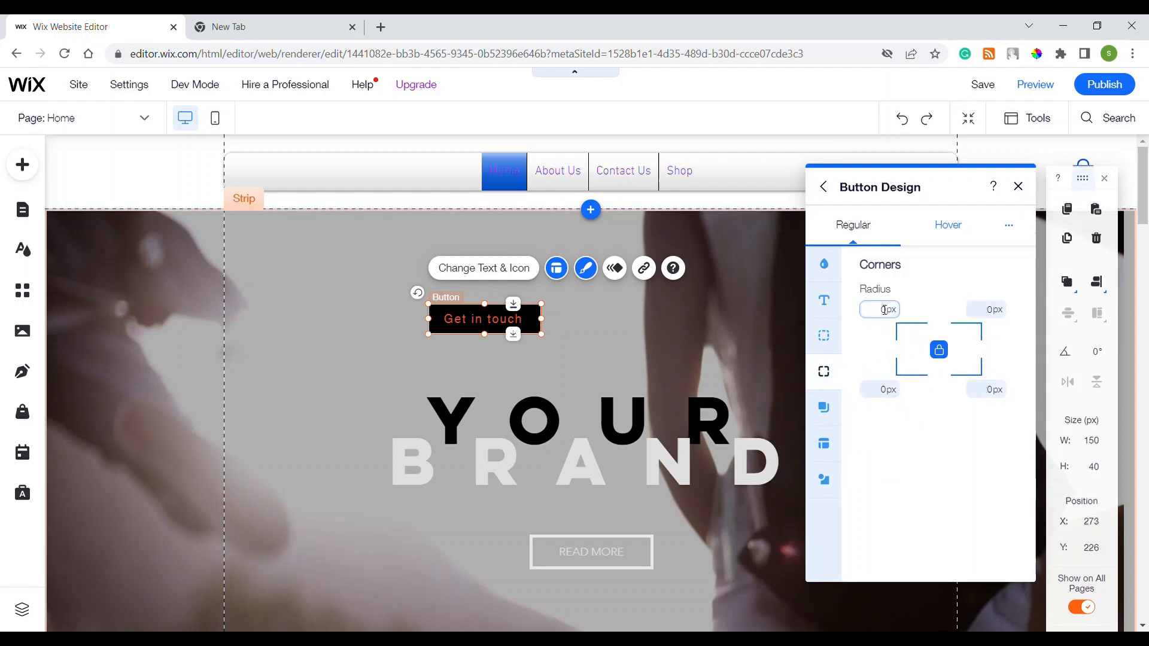
left_click(926, 492)
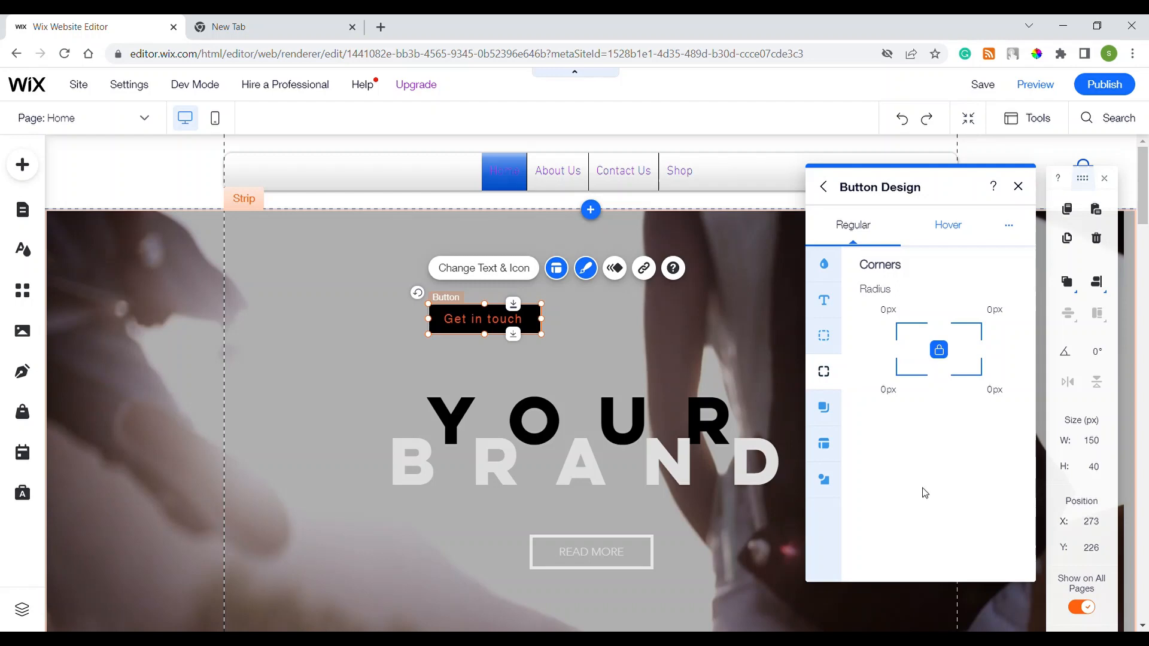
Show the button's regular-state shadow with its settings, close them, and hide the shadow again
left_click(833, 413)
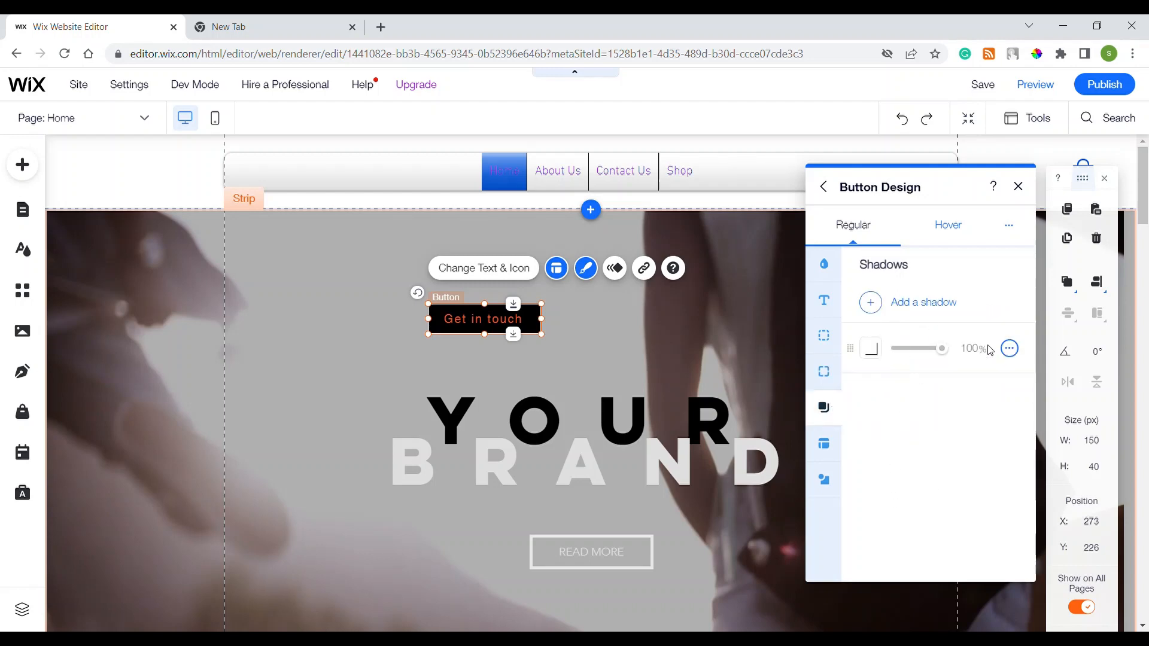
left_click(1009, 349)
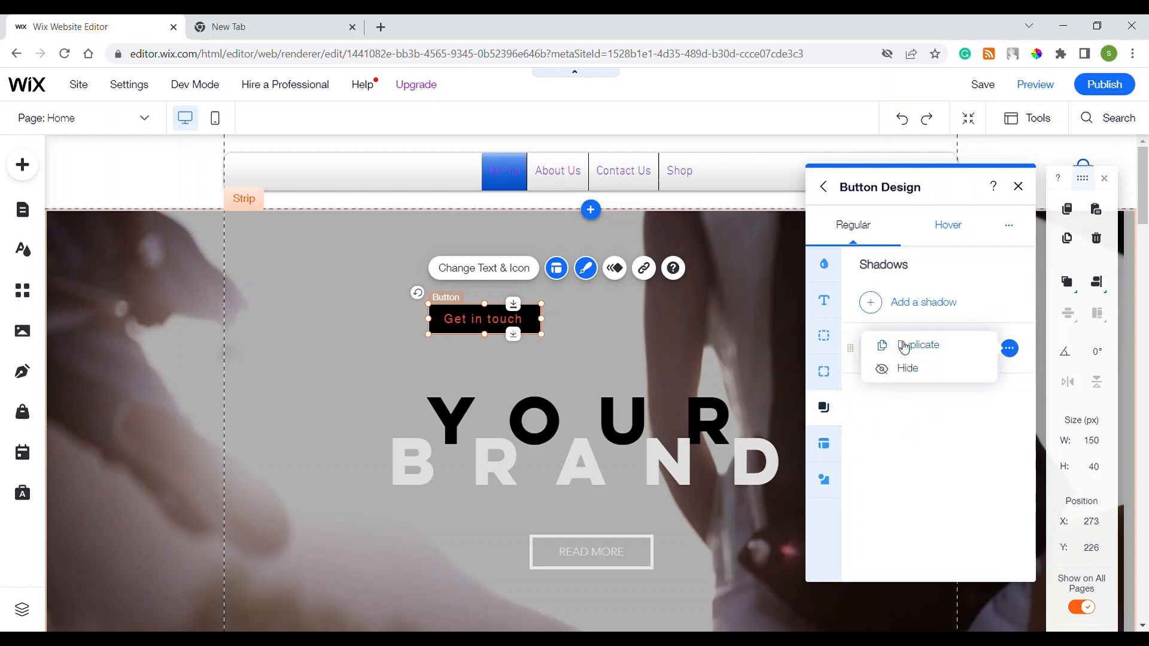
left_click(871, 305)
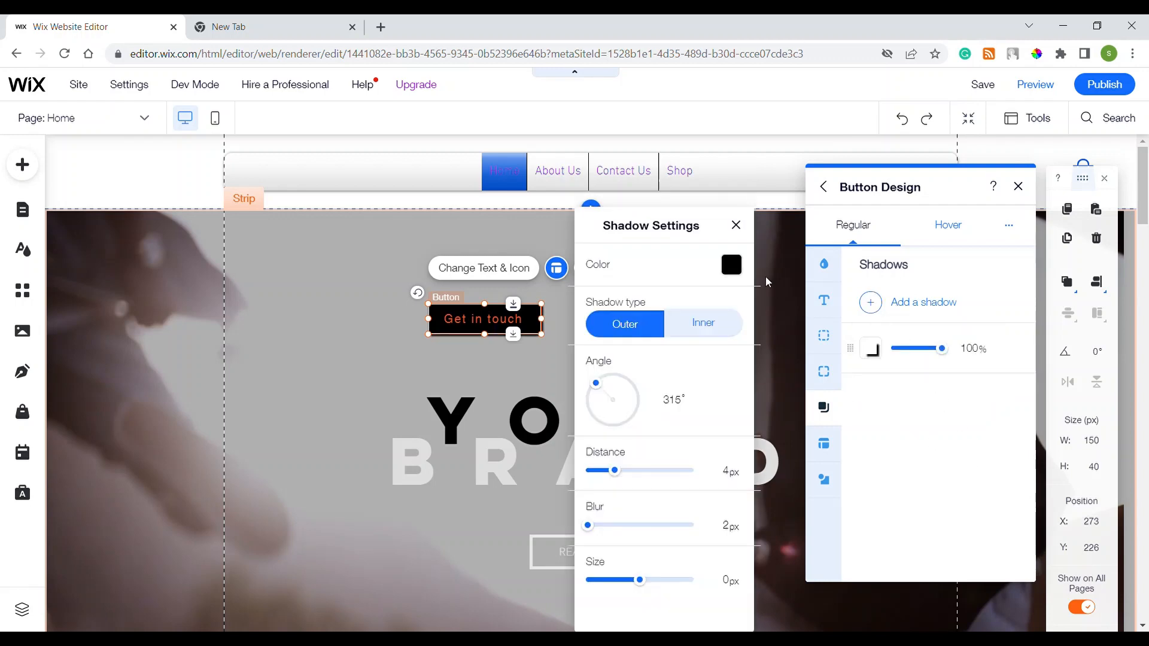
left_click(736, 225)
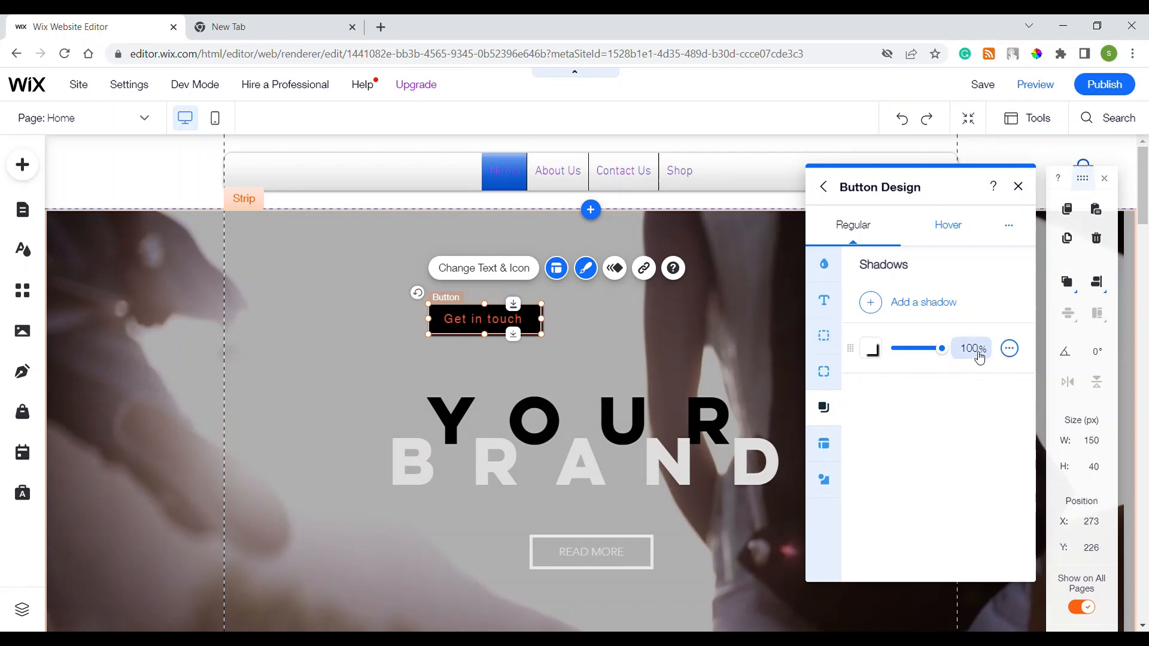
left_click(1009, 349)
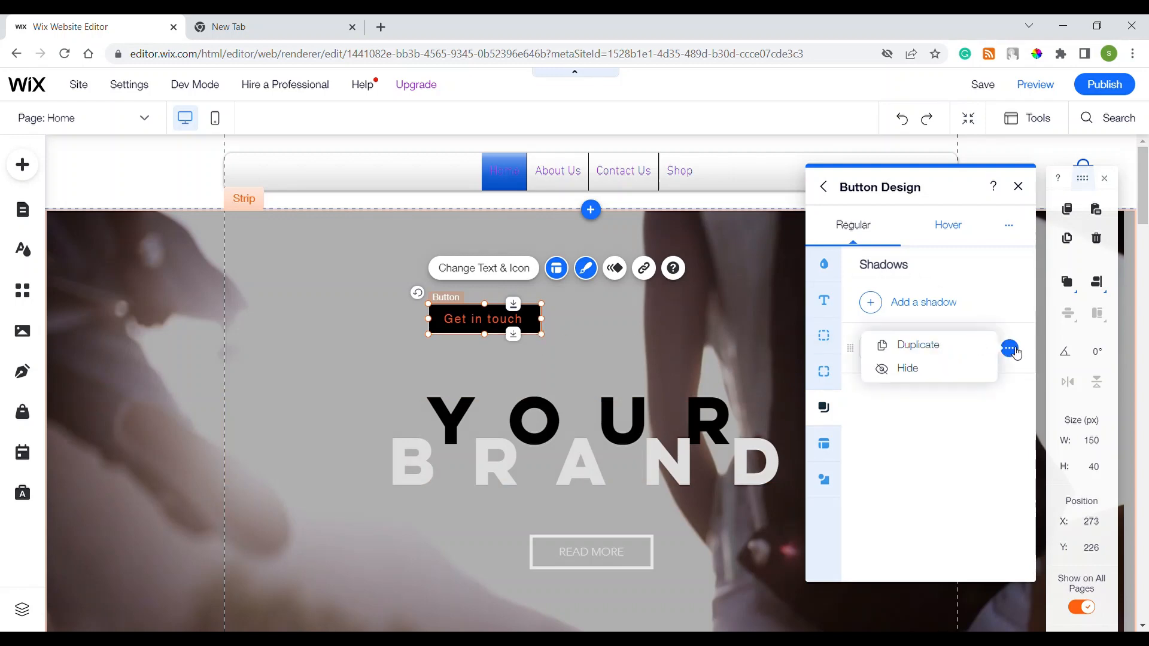
left_click(914, 368)
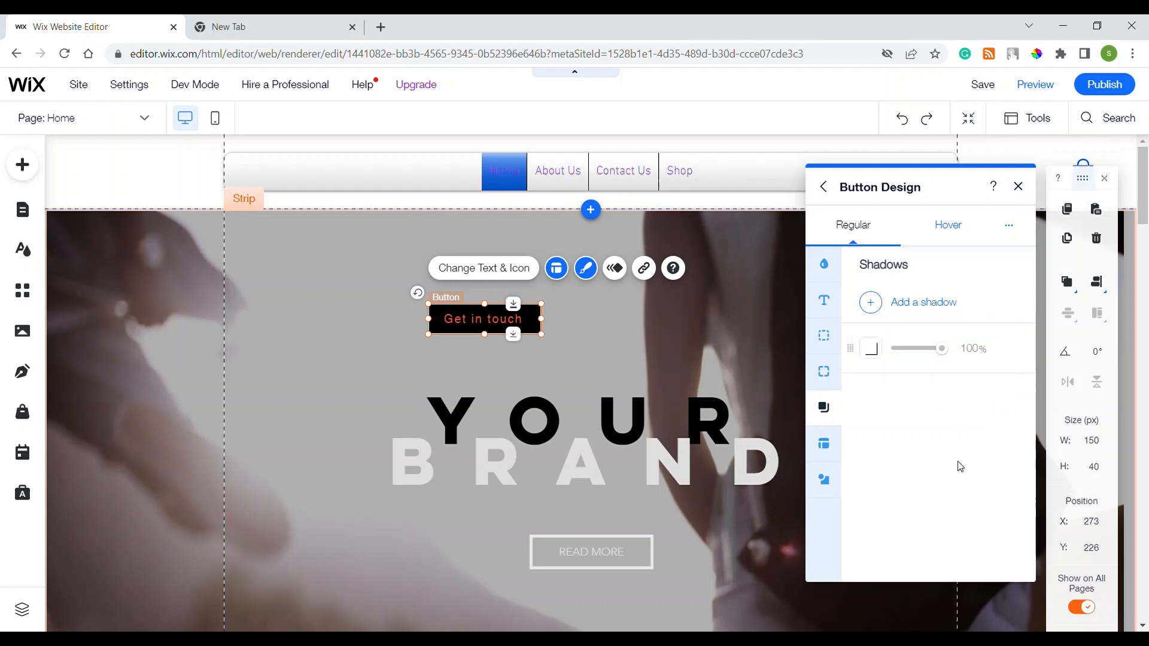
Compare the layout, alignment and padding options of the button's regular and hover states
left_click(838, 449)
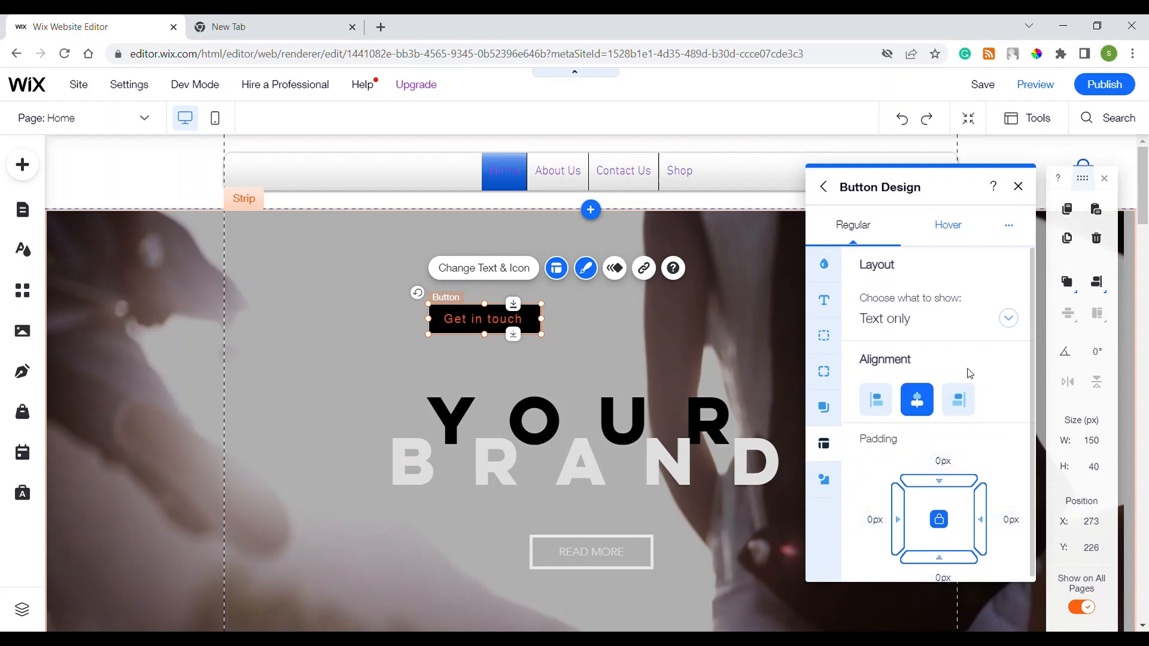
left_click(950, 227)
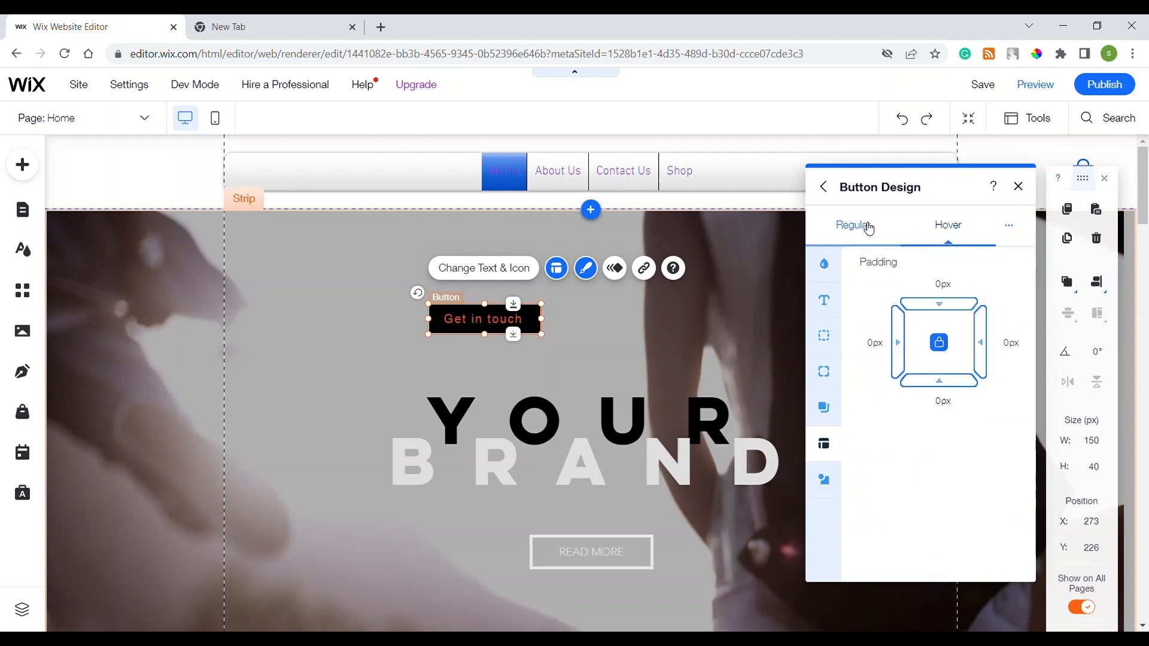
left_click(868, 226)
left_click(938, 220)
left_click(871, 222)
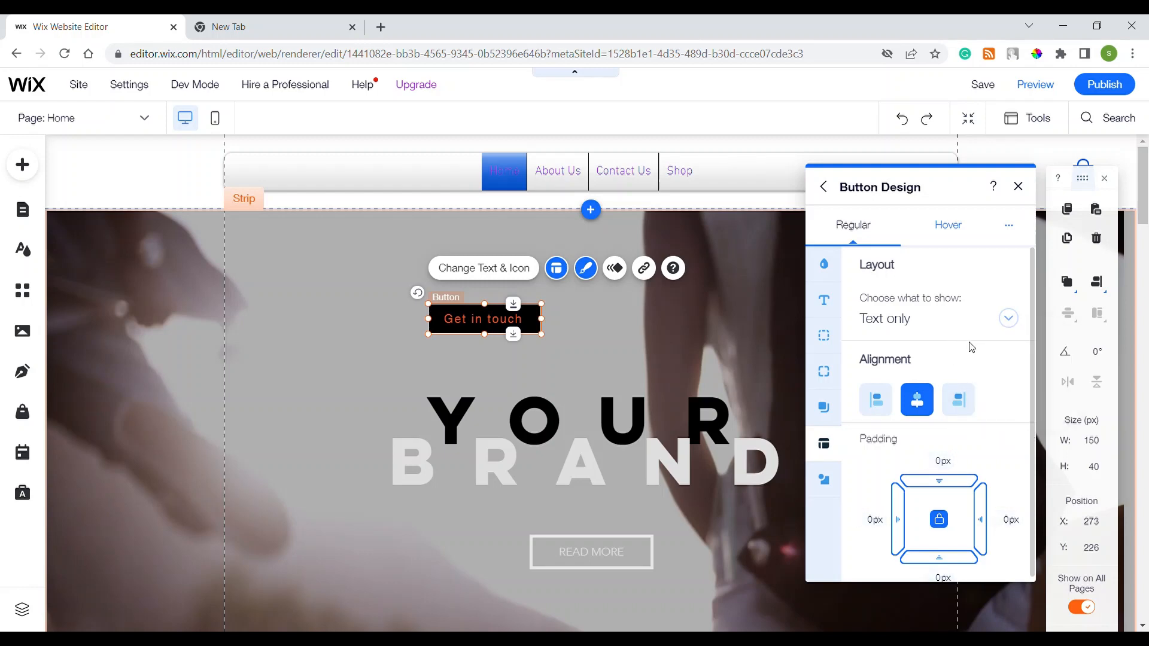
Show an icon on the button's regular state and color it orange #ED5829
left_click(824, 478)
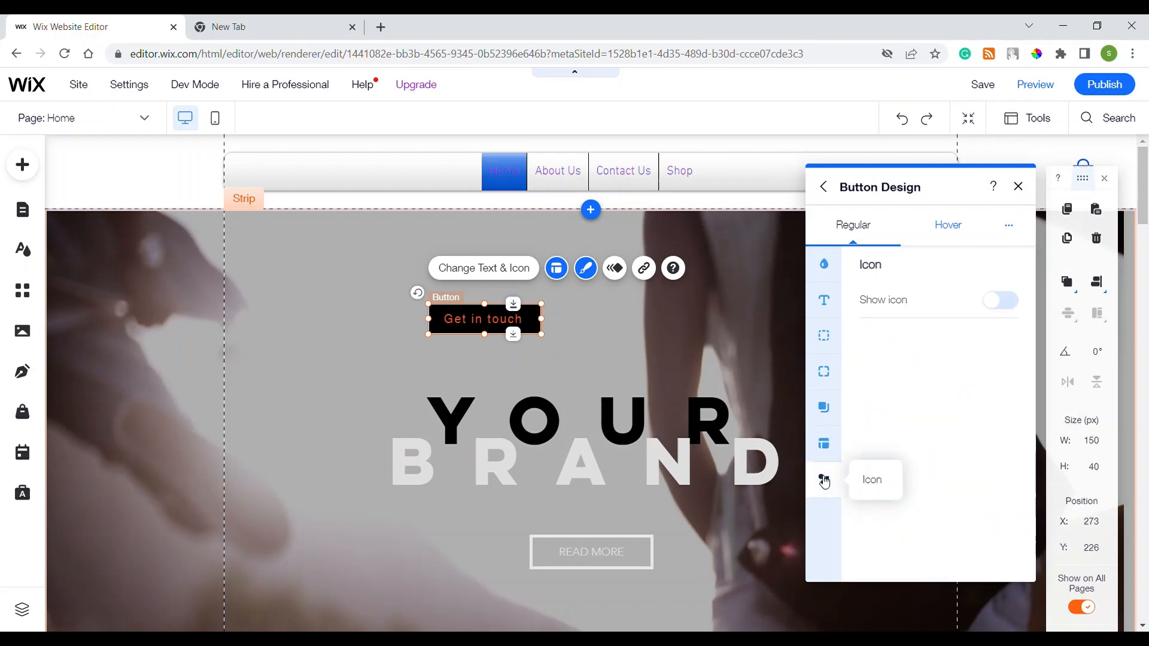
left_click(996, 305)
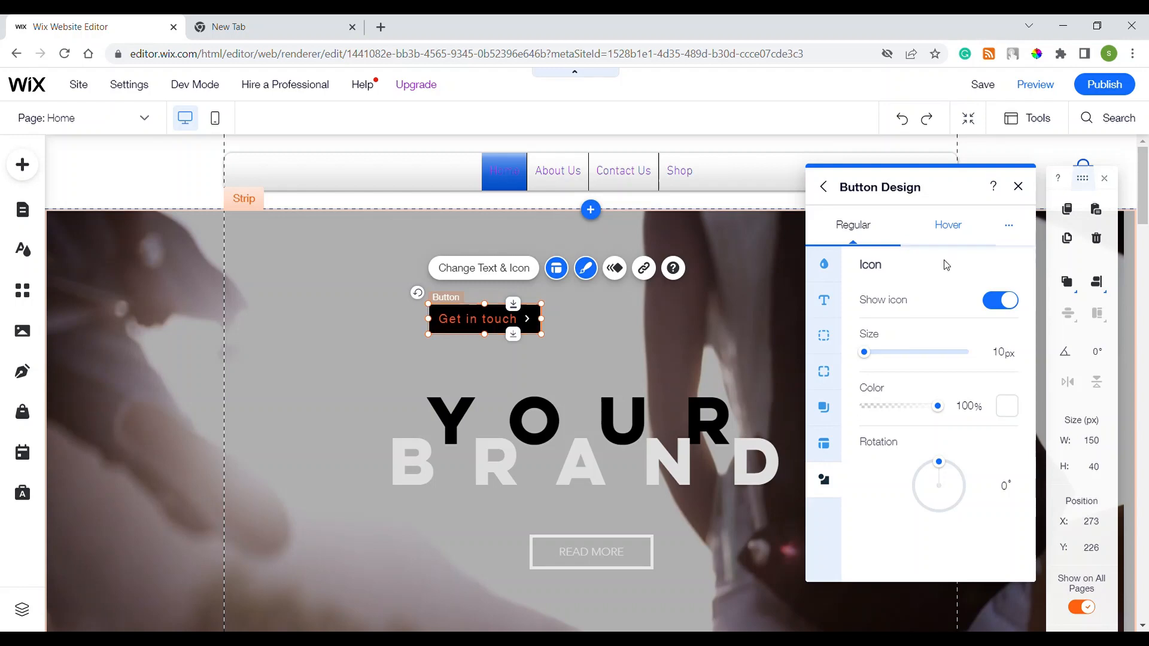
left_click(1017, 407)
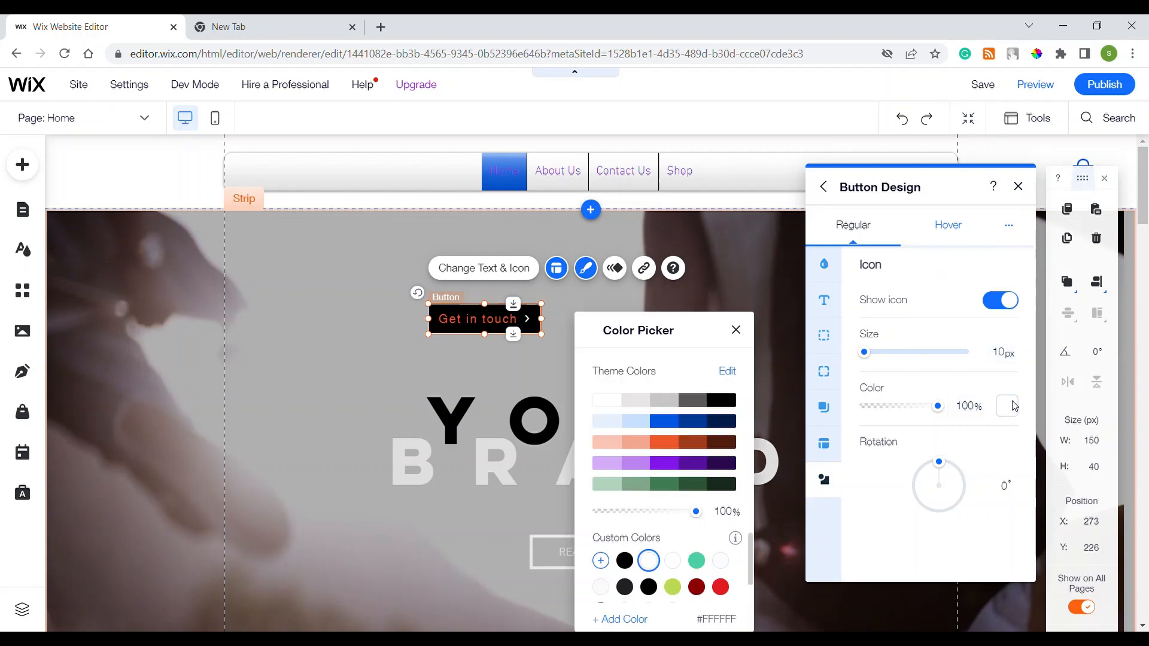
left_click(664, 442)
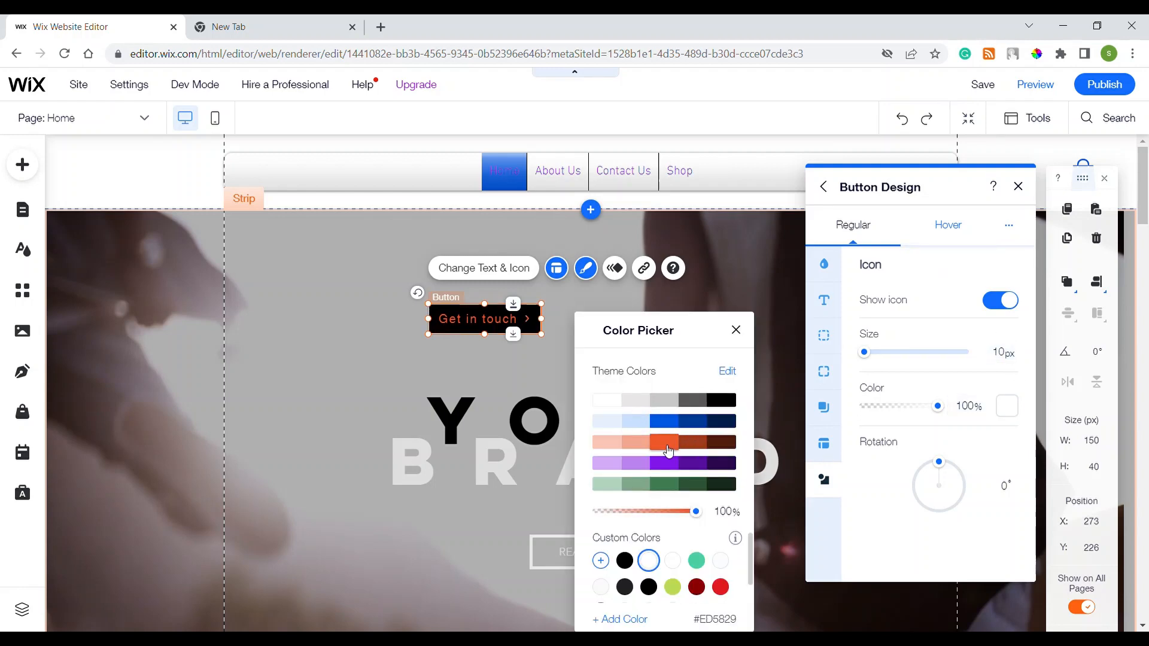
left_click(744, 334)
Set the icon's size to 20 px, rotate it about 40°, and check the hover state's icon settings
left_click(1006, 354)
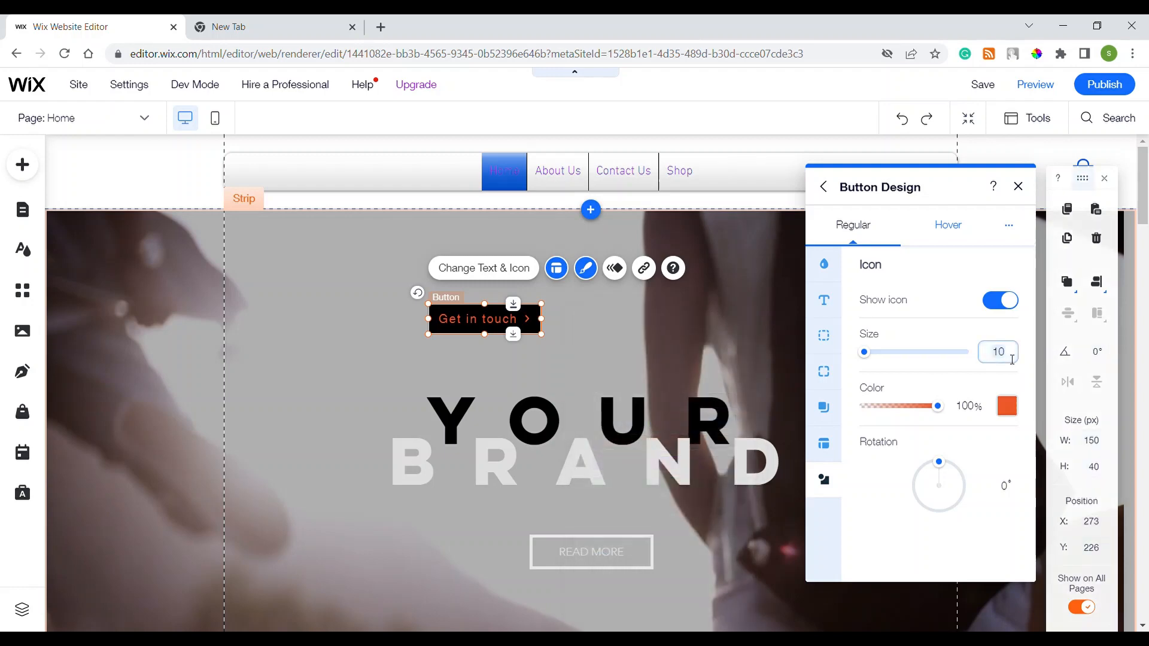
type("20")
key("Return")
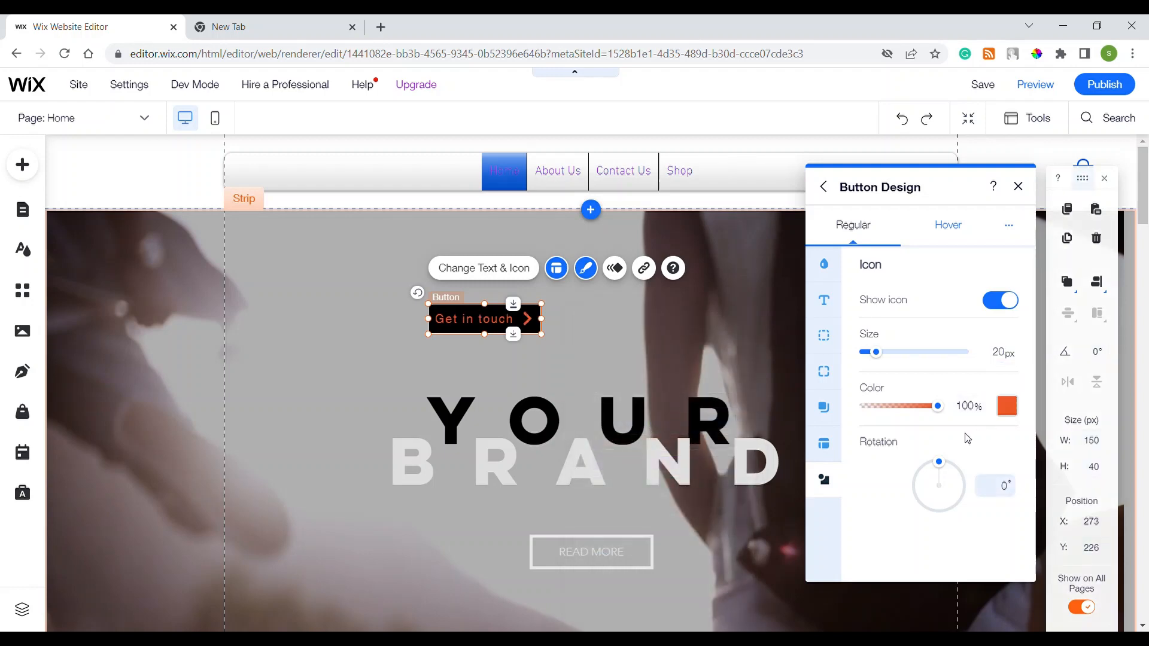
left_click_drag(948, 466, 955, 468)
left_click(952, 237)
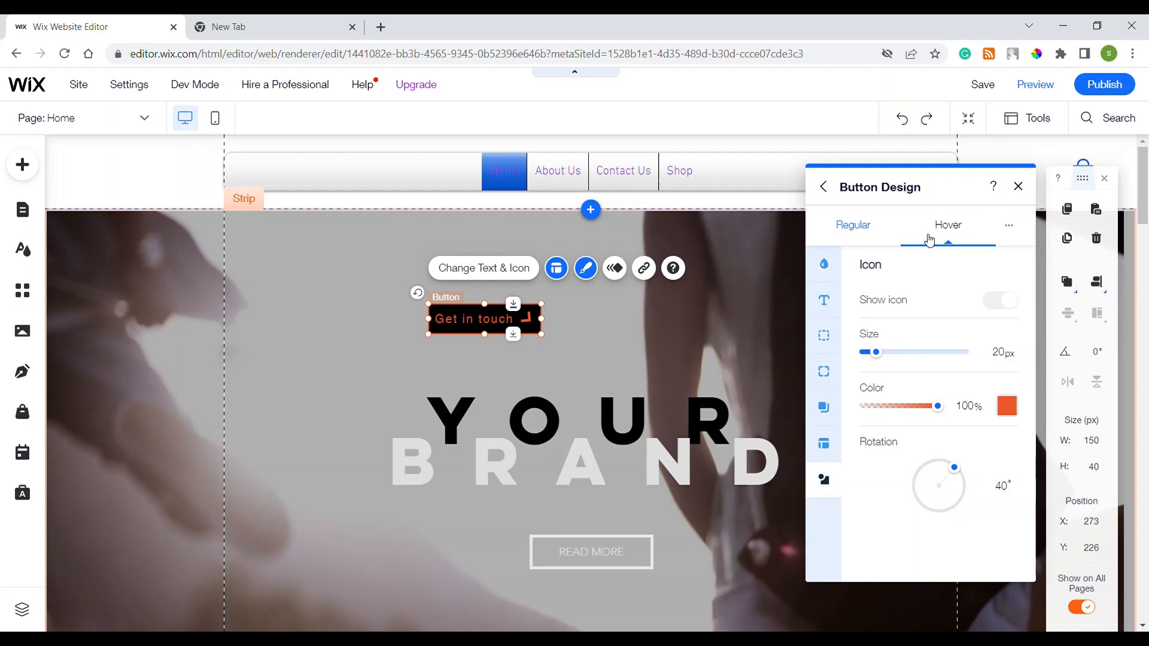
left_click(853, 226)
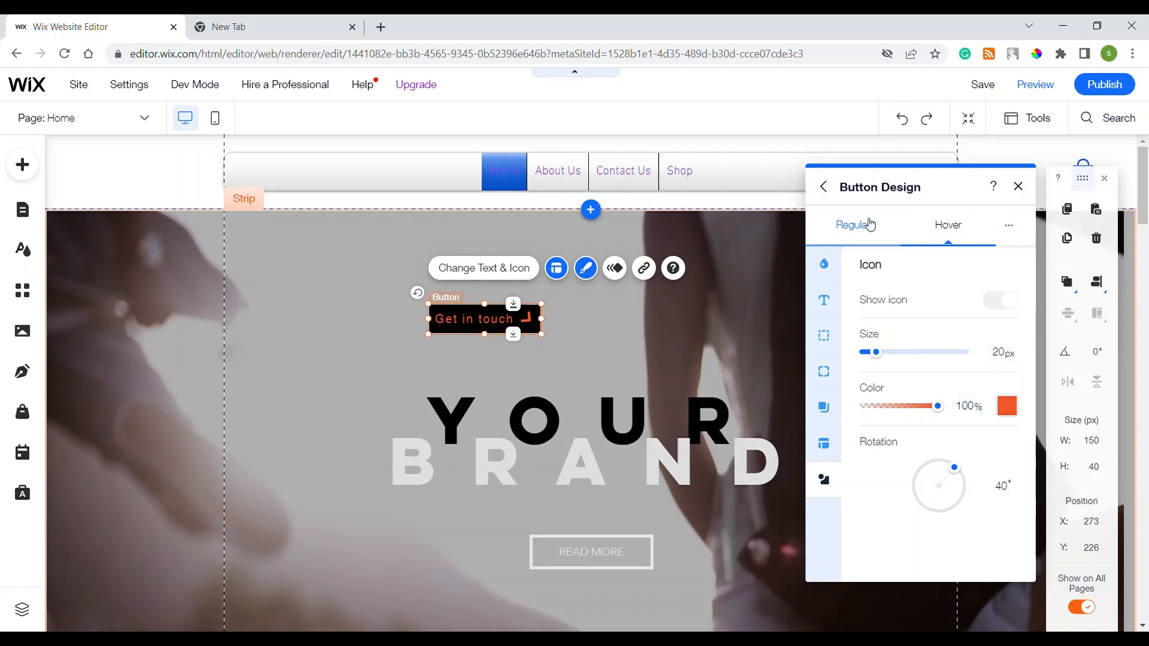
left_click(960, 228)
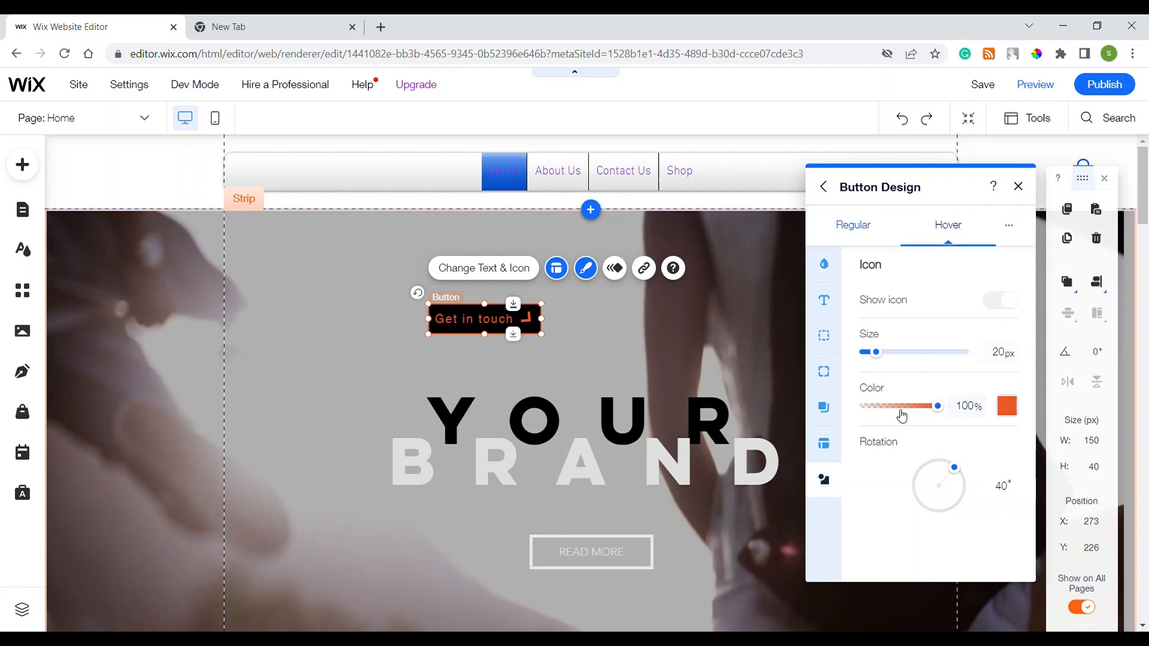
Start replacing the button's arrow icon and browse Media from Wix for another one
left_click(518, 269)
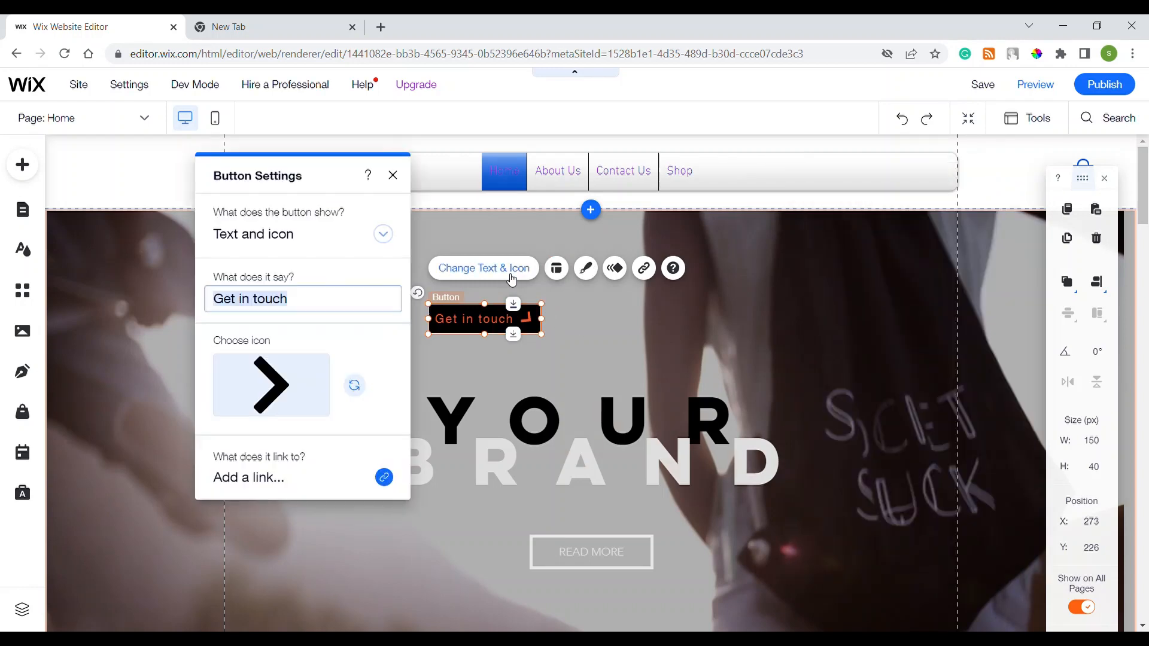
left_click(352, 390)
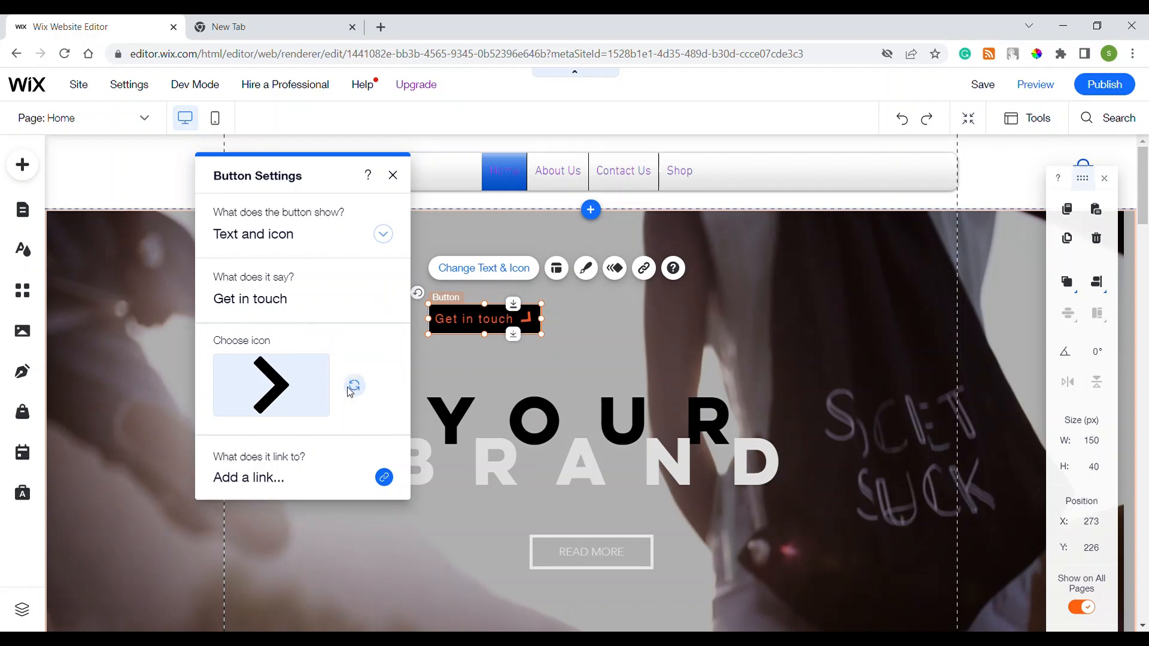
left_click(352, 390)
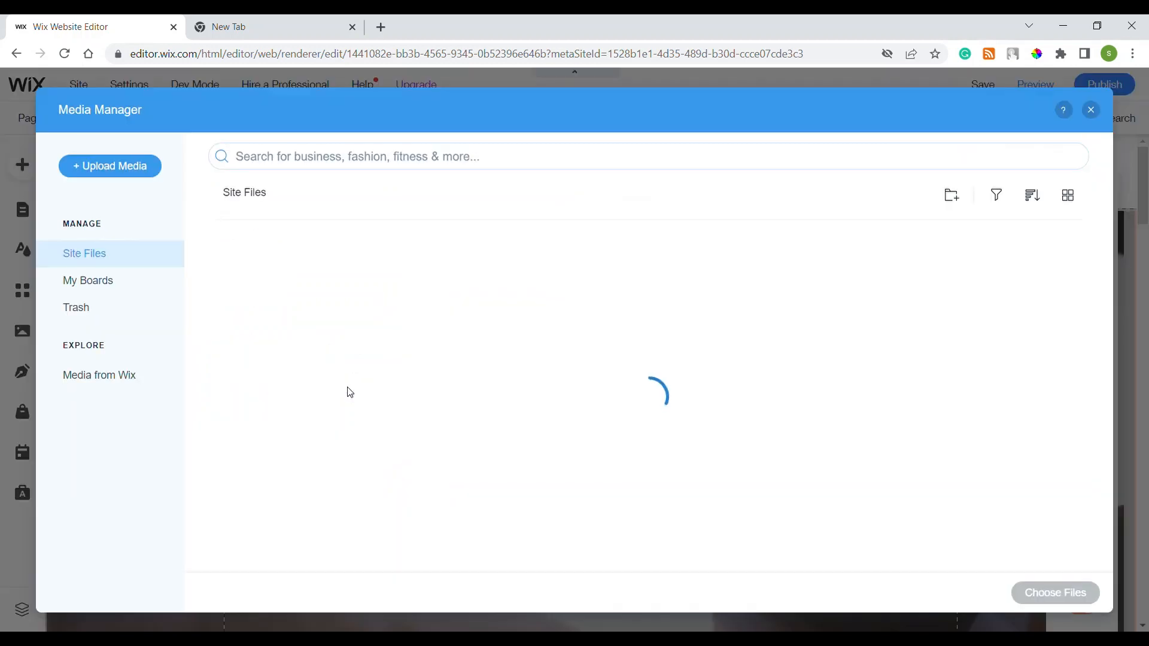
left_click(143, 367)
Search Media from Wix for "arrow" to find a replacement icon for the button
left_click(411, 164)
type("ro")
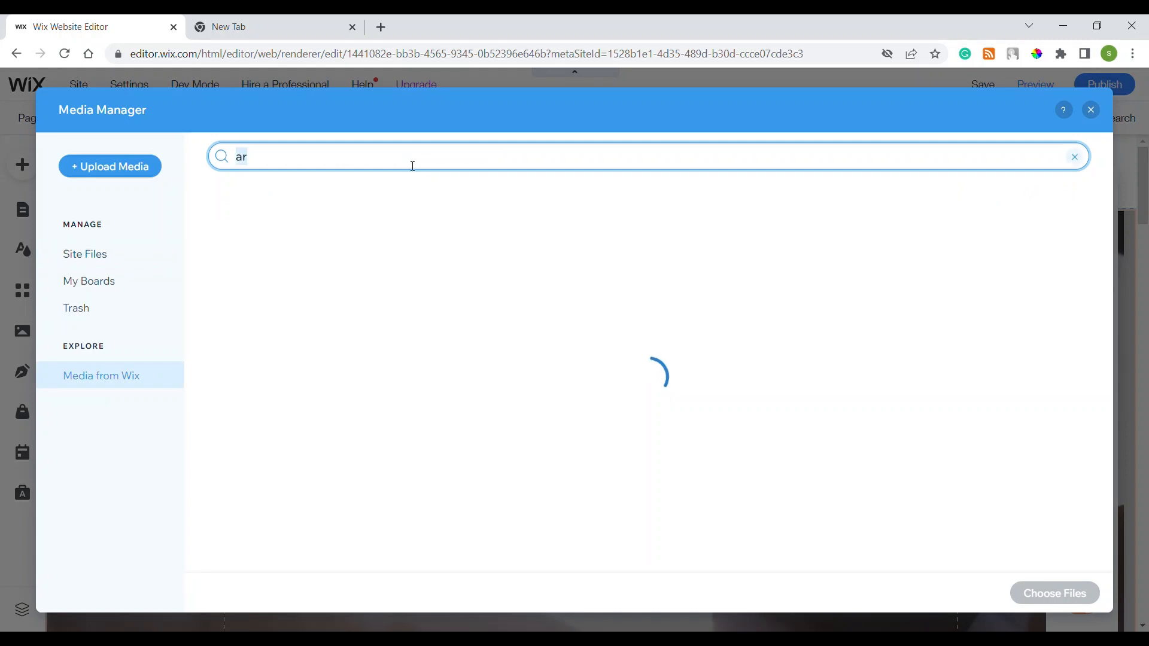
key("BackSpace")
key("BackSpace")
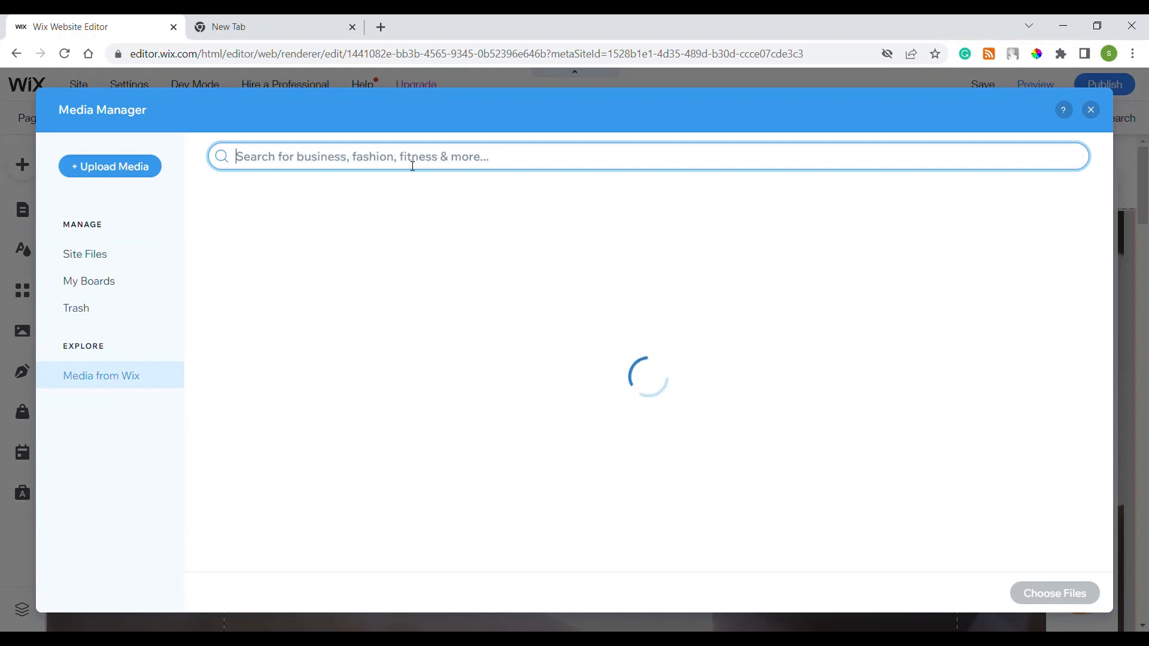
type("arrow")
key("Return")
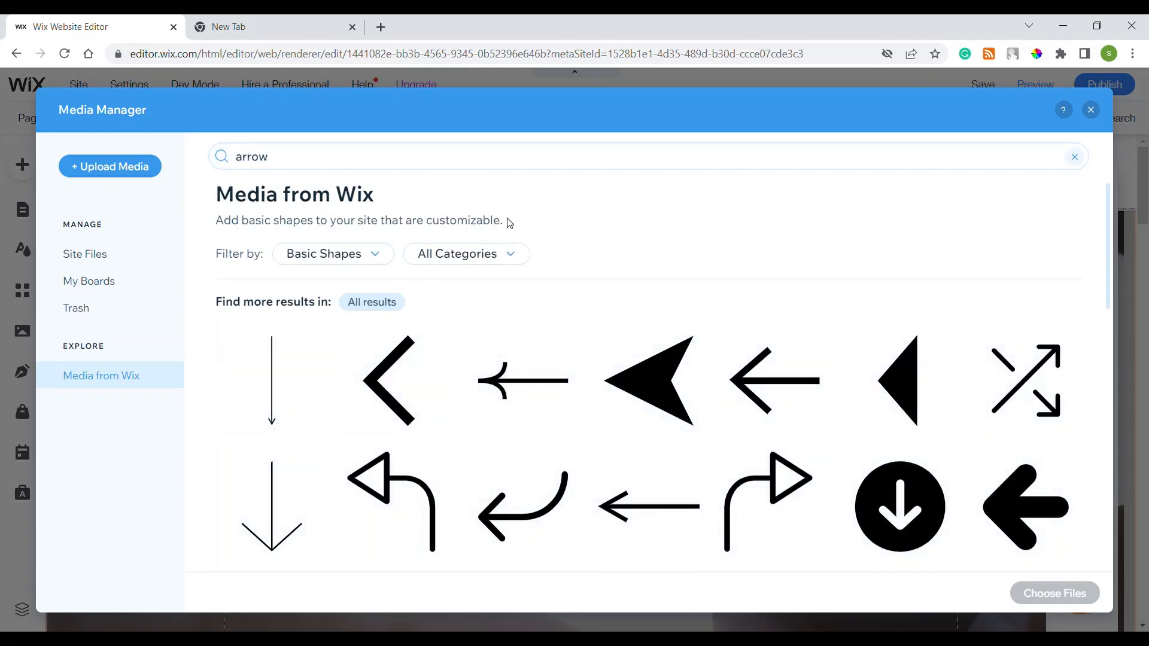
Replace the Get in touch button's icon with the solid black, right-pointing notched arrowhead and close the button settings
scroll(687, 313, "down", 7)
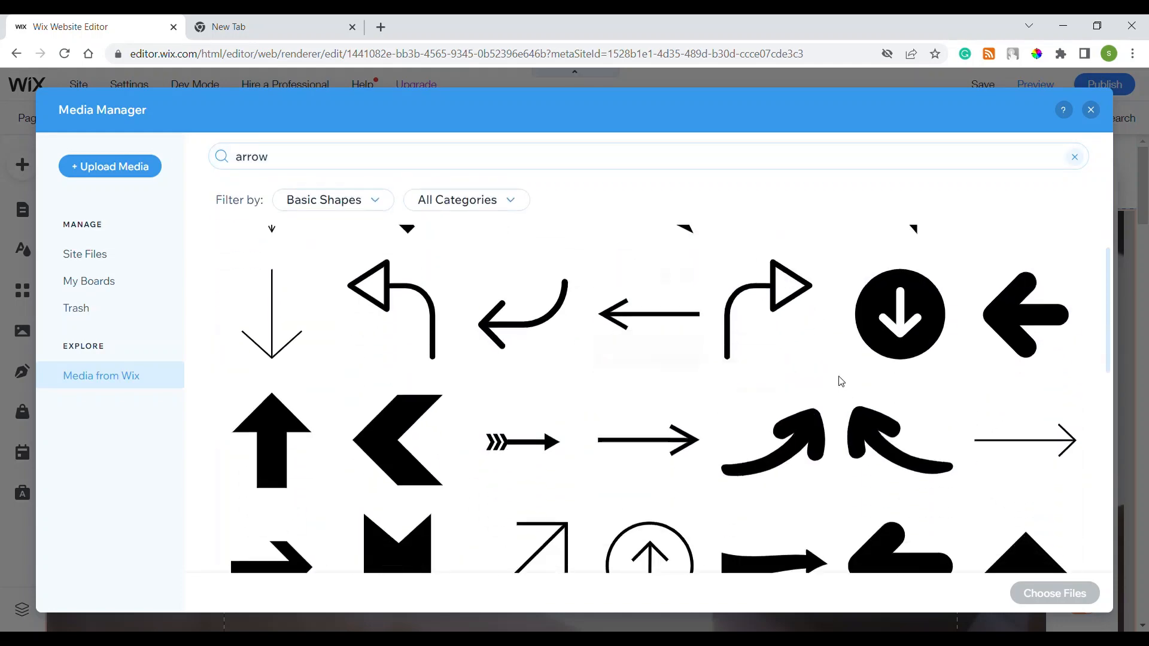
scroll(777, 383, "up", 3)
scroll(587, 347, "down", 8)
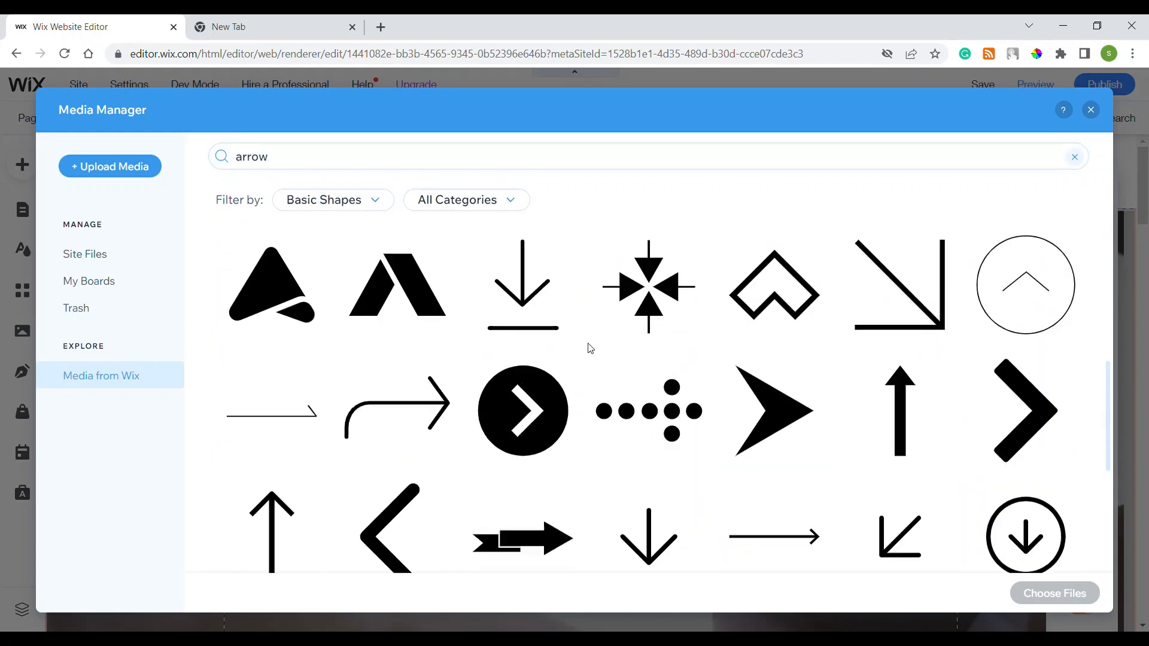
scroll(772, 299, "down", 1)
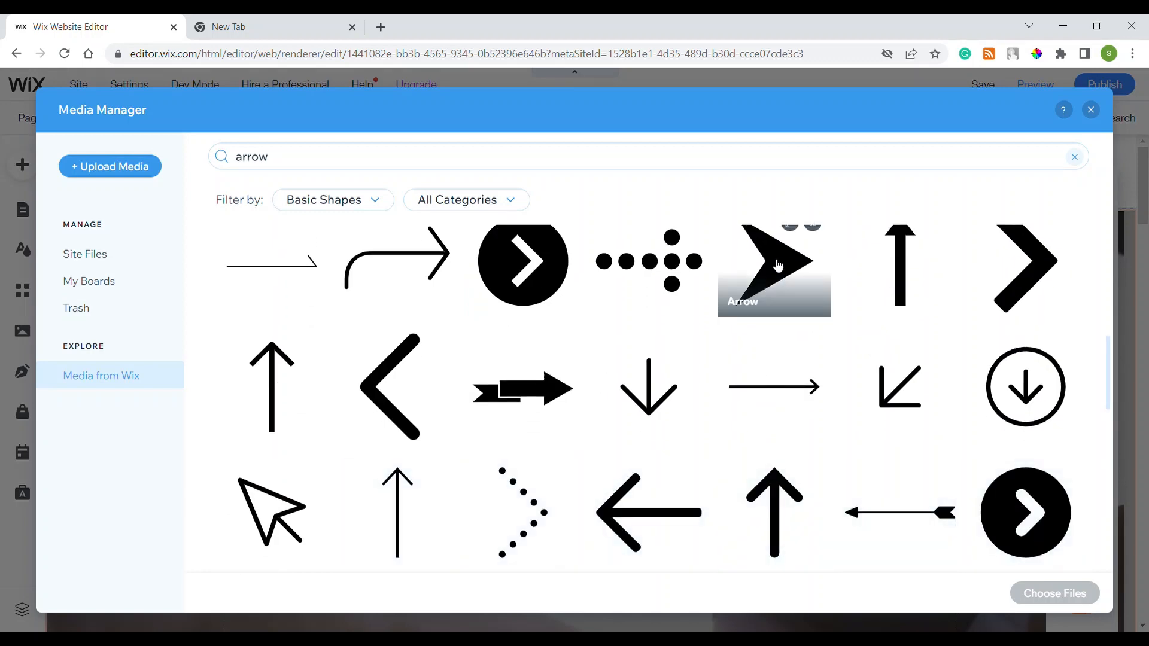
left_click(778, 266)
double_click(778, 265)
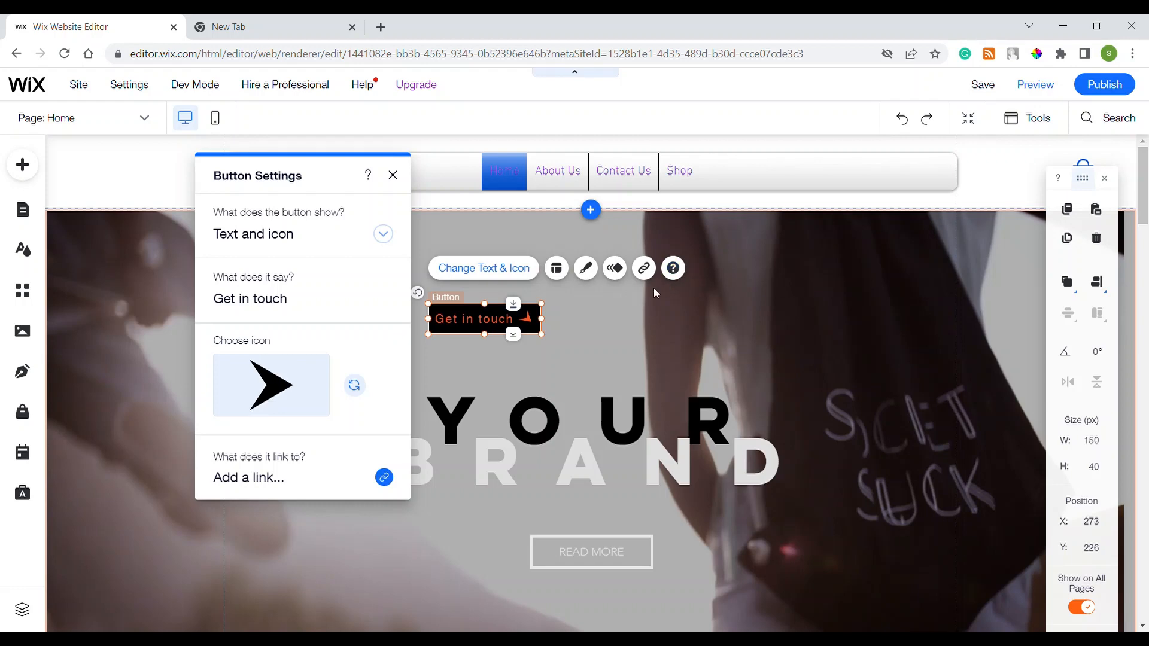
left_click(393, 176)
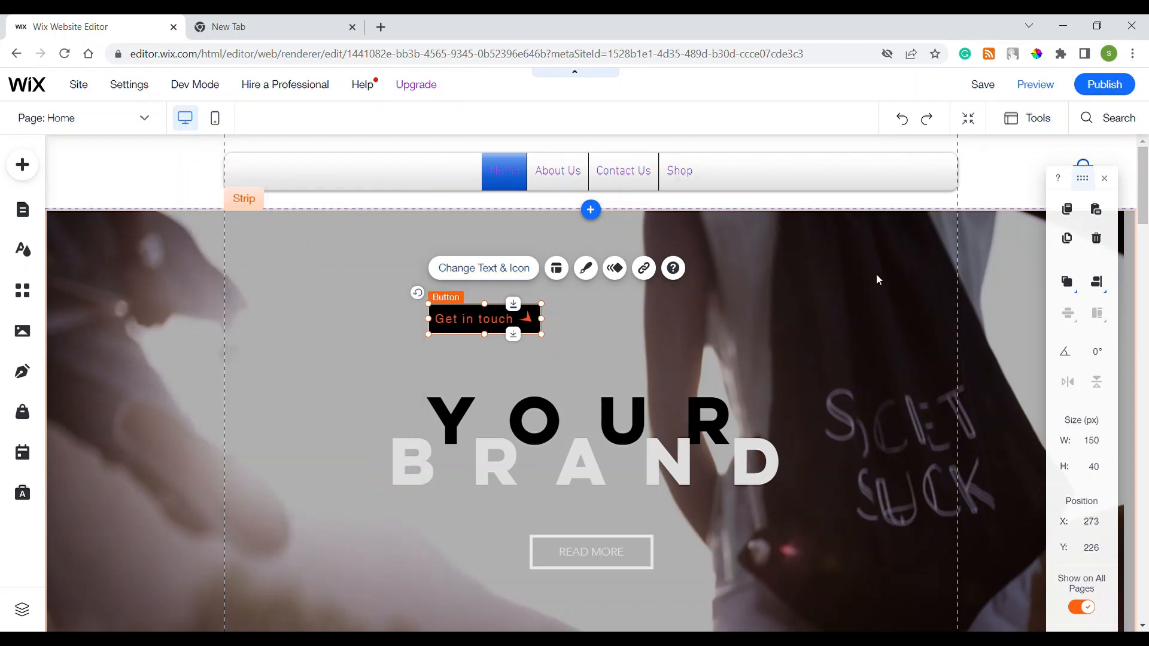
left_click(880, 275)
left_click(521, 320)
left_click(588, 275)
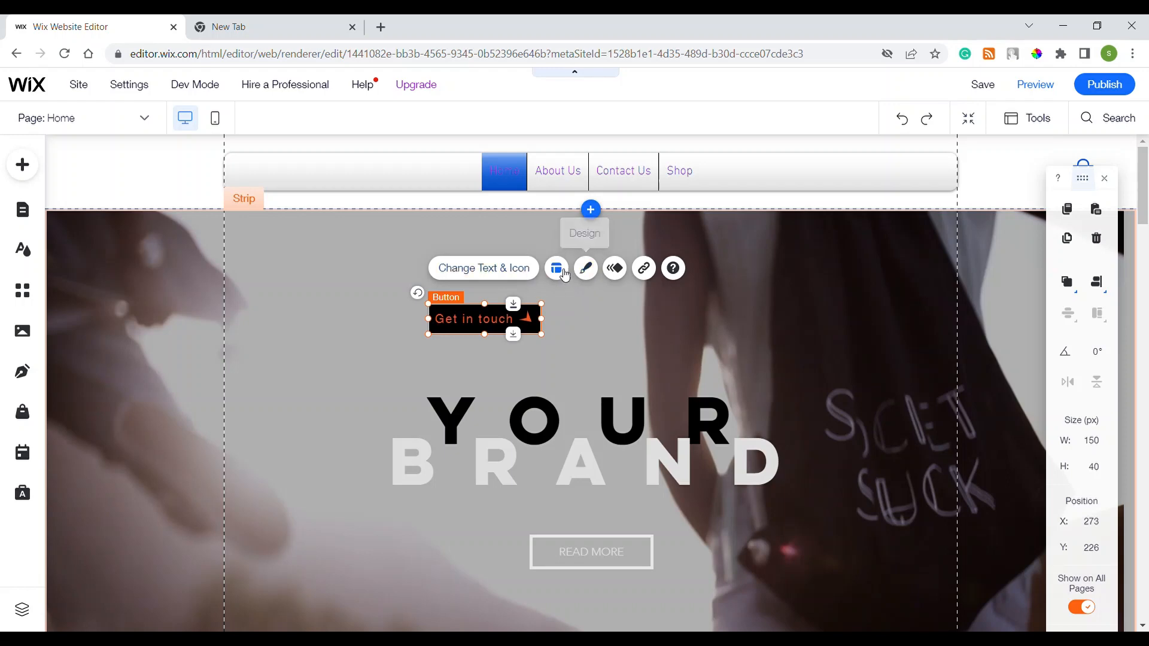
left_click(503, 274)
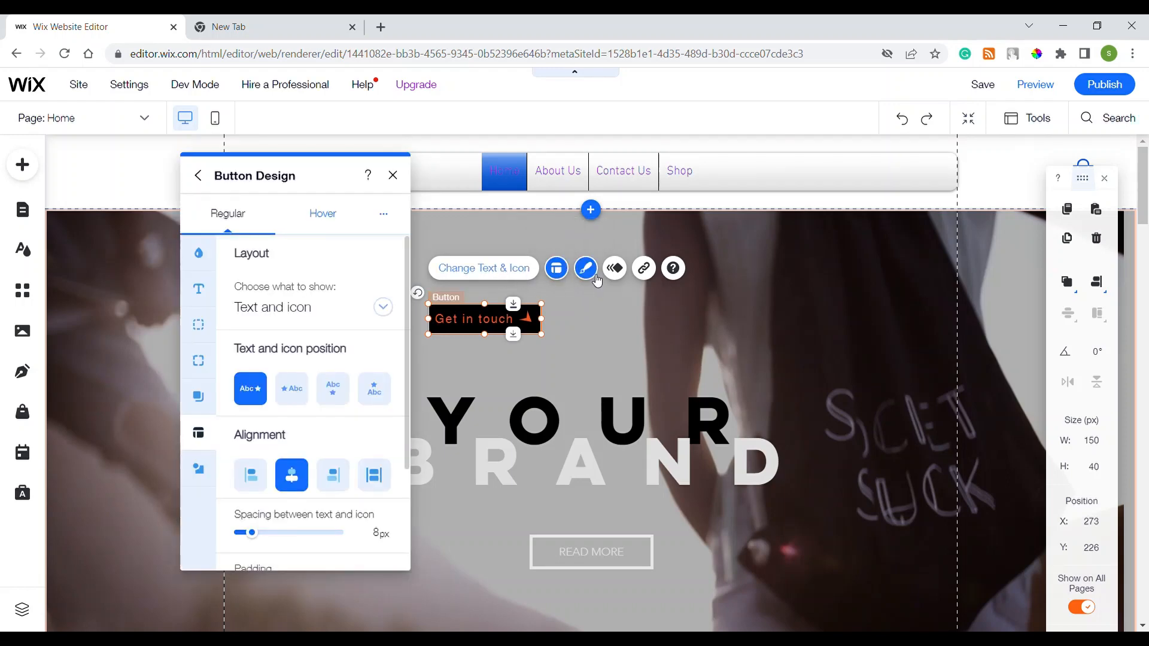
left_click(756, 327)
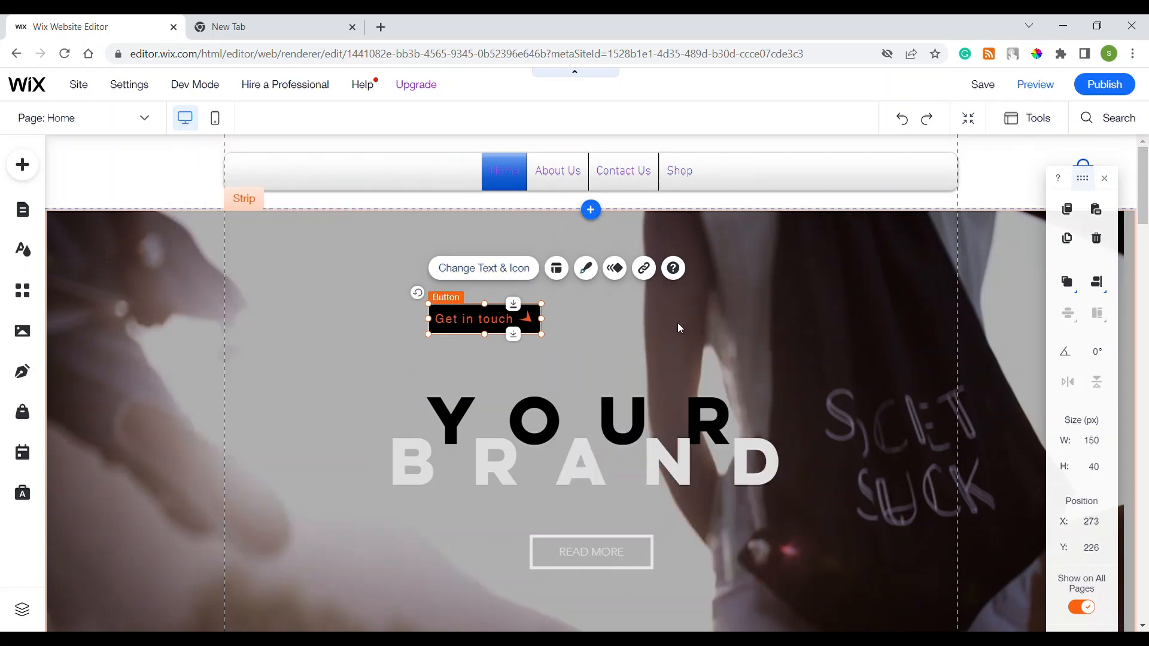